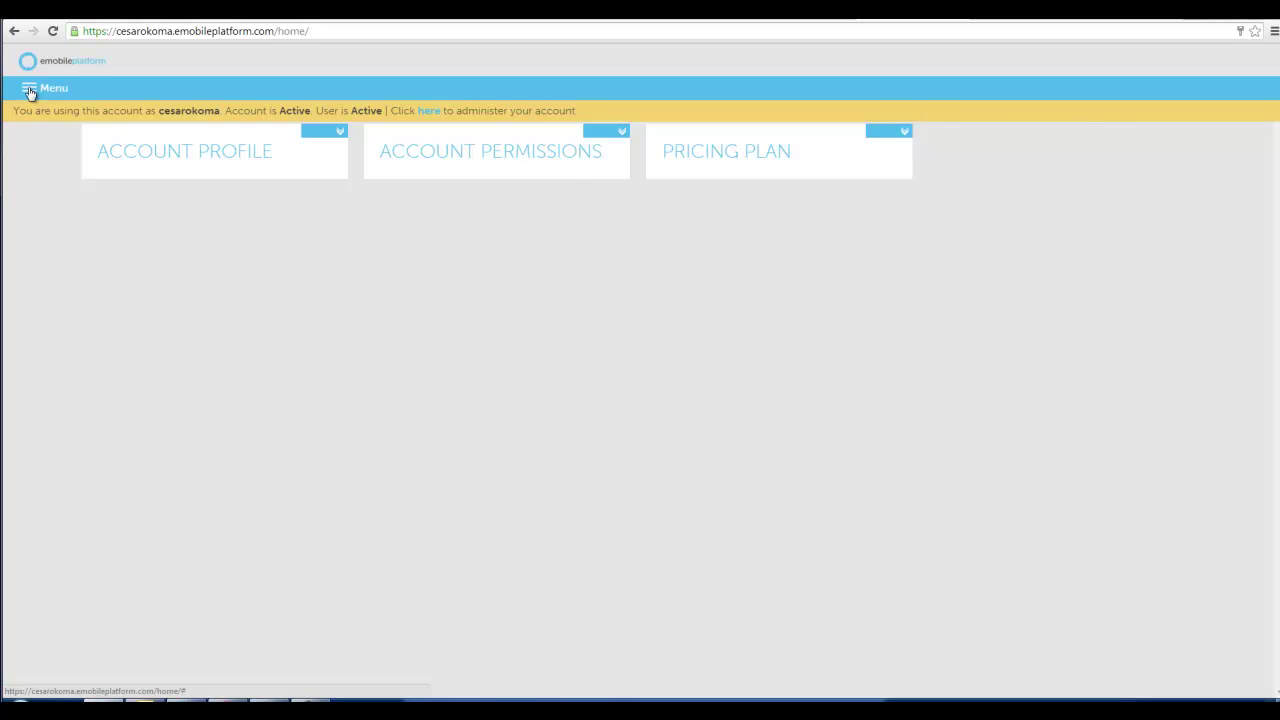
- Start a new Keyword Coupon via Marketing Platform > Campaign Manager > Redeemables
left_click(30, 92)
left_click(57, 158)
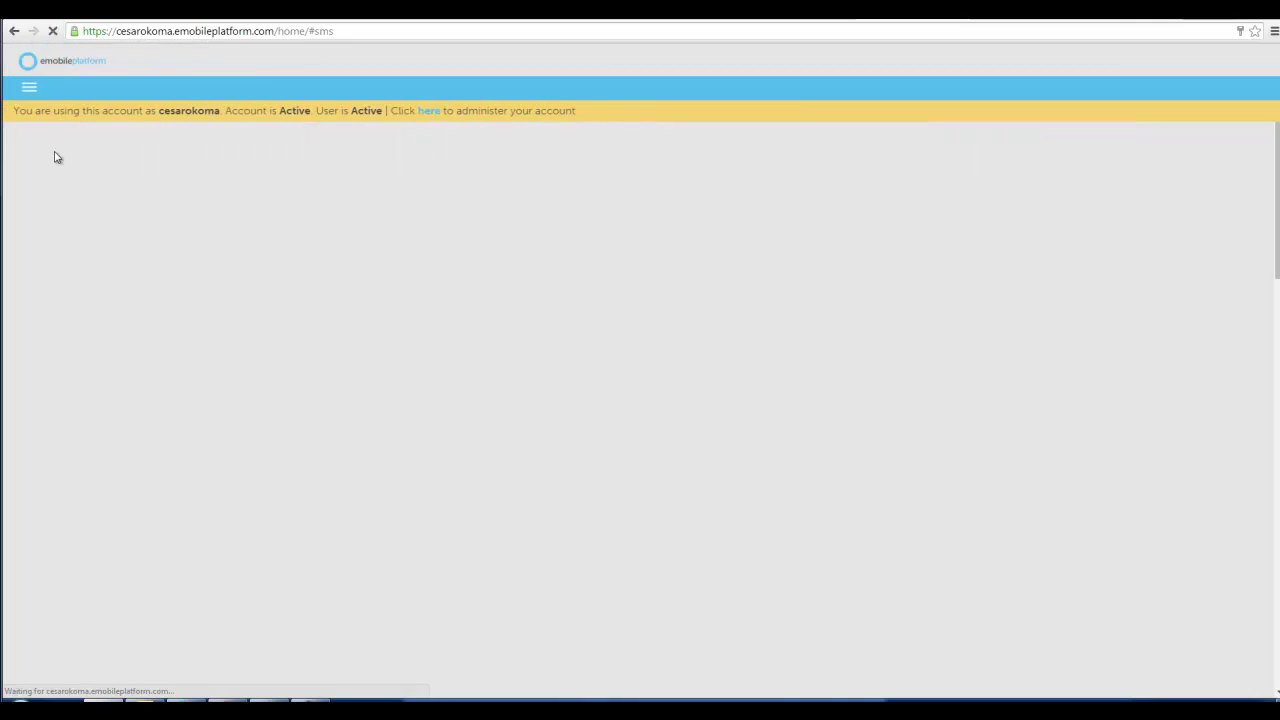
left_click_drag(157, 157, 99, 157)
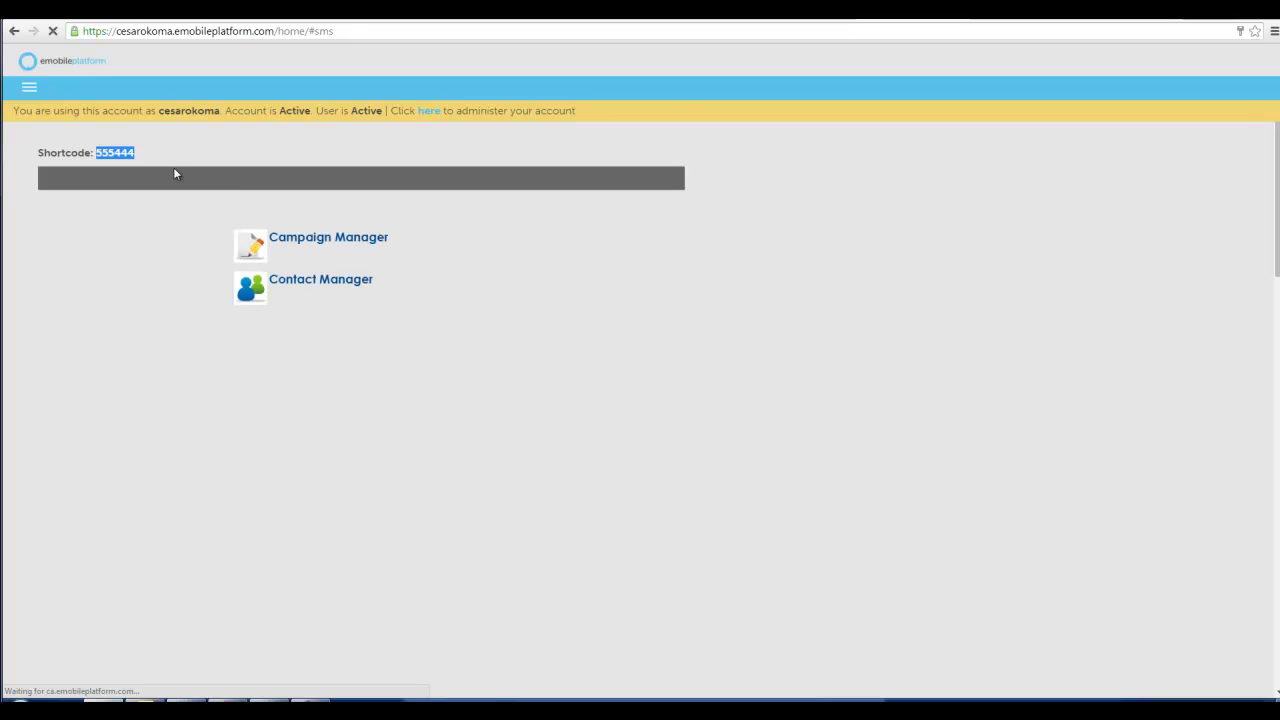
left_click(296, 243)
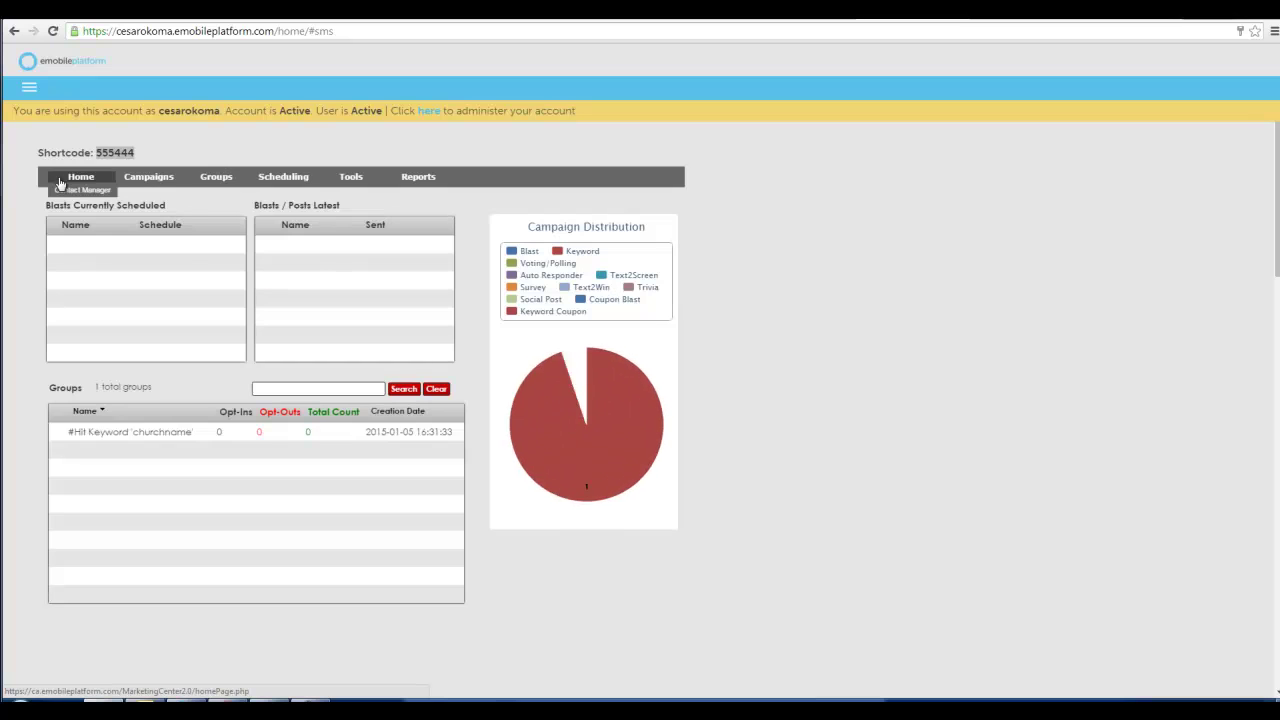
mouse_move(163, 179)
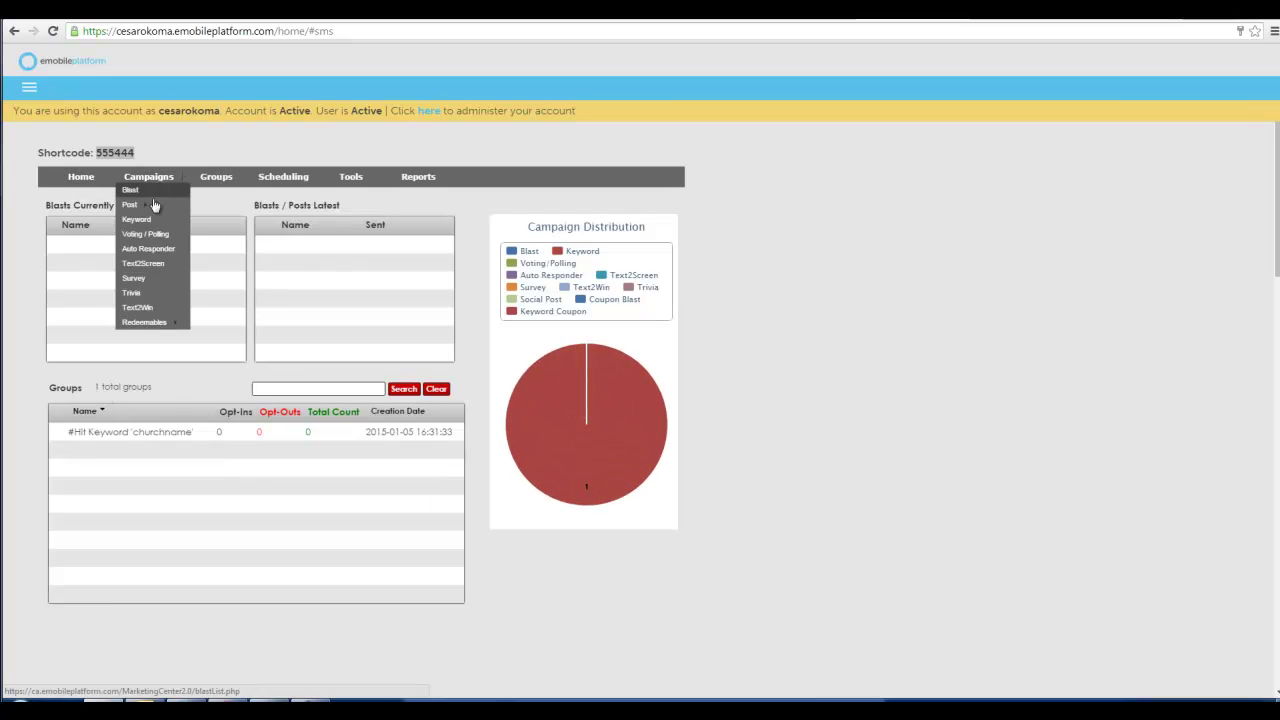
mouse_move(155, 327)
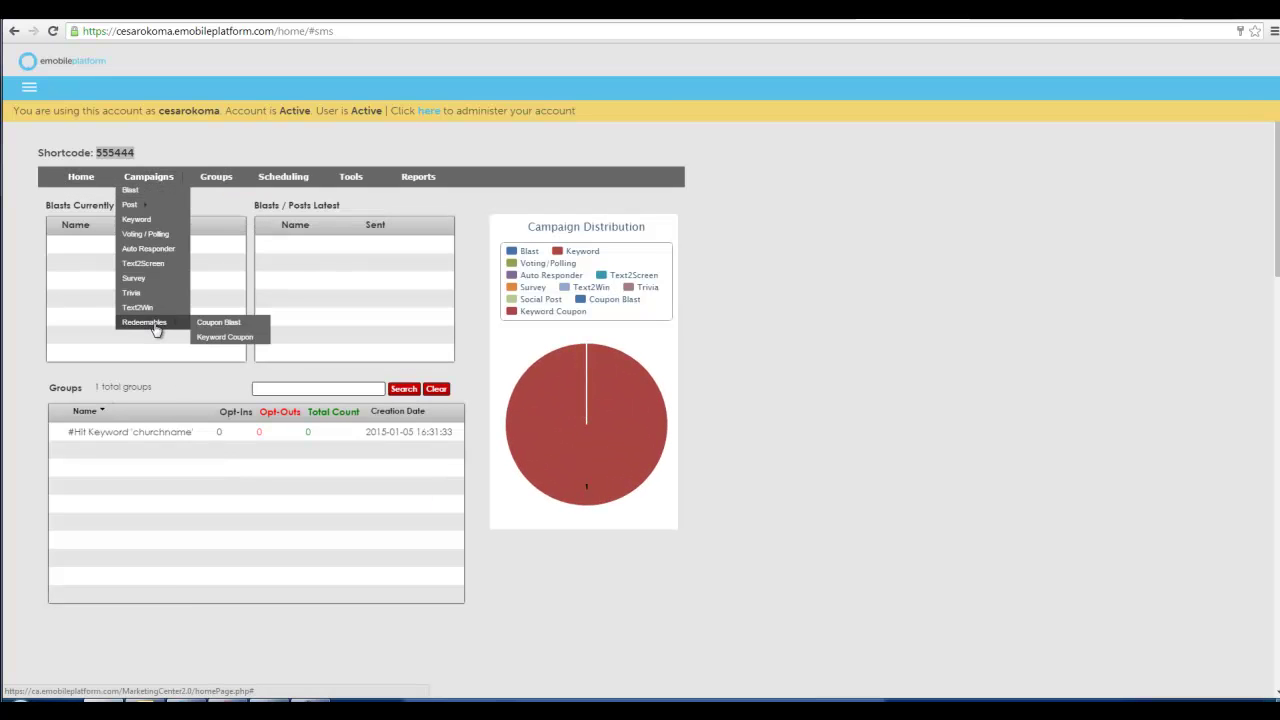
left_click(218, 340)
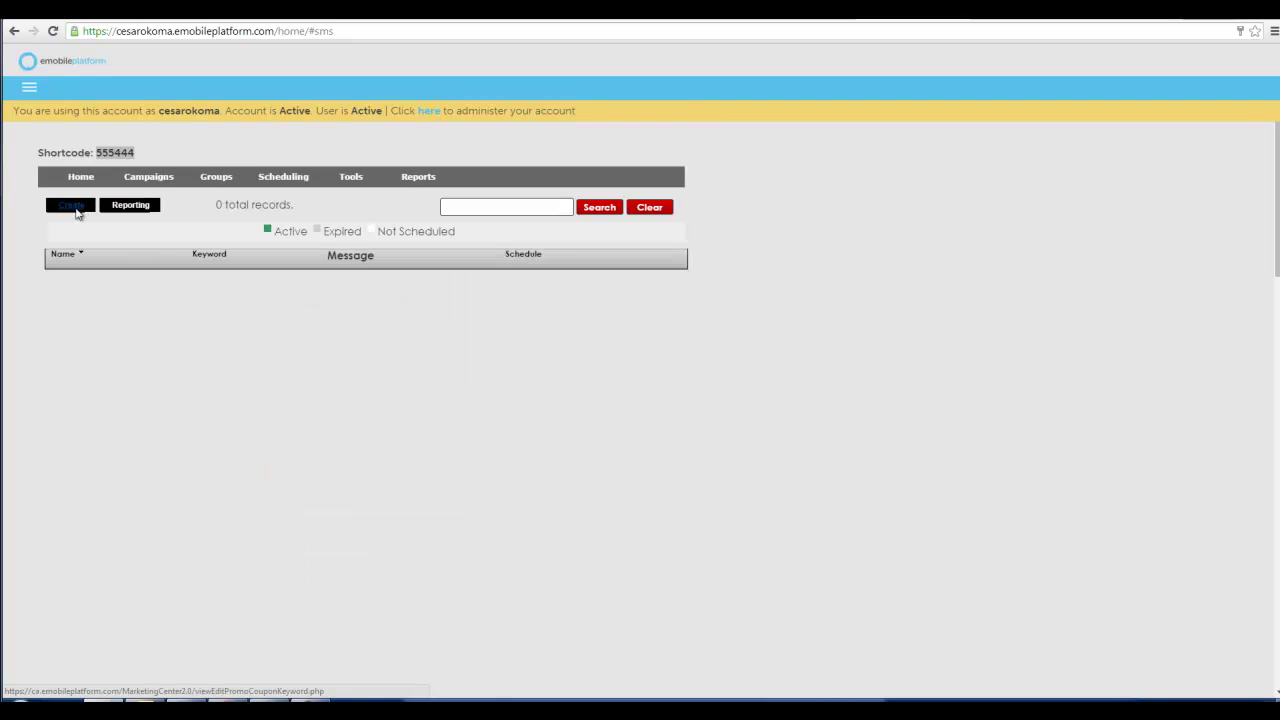
left_click(76, 213)
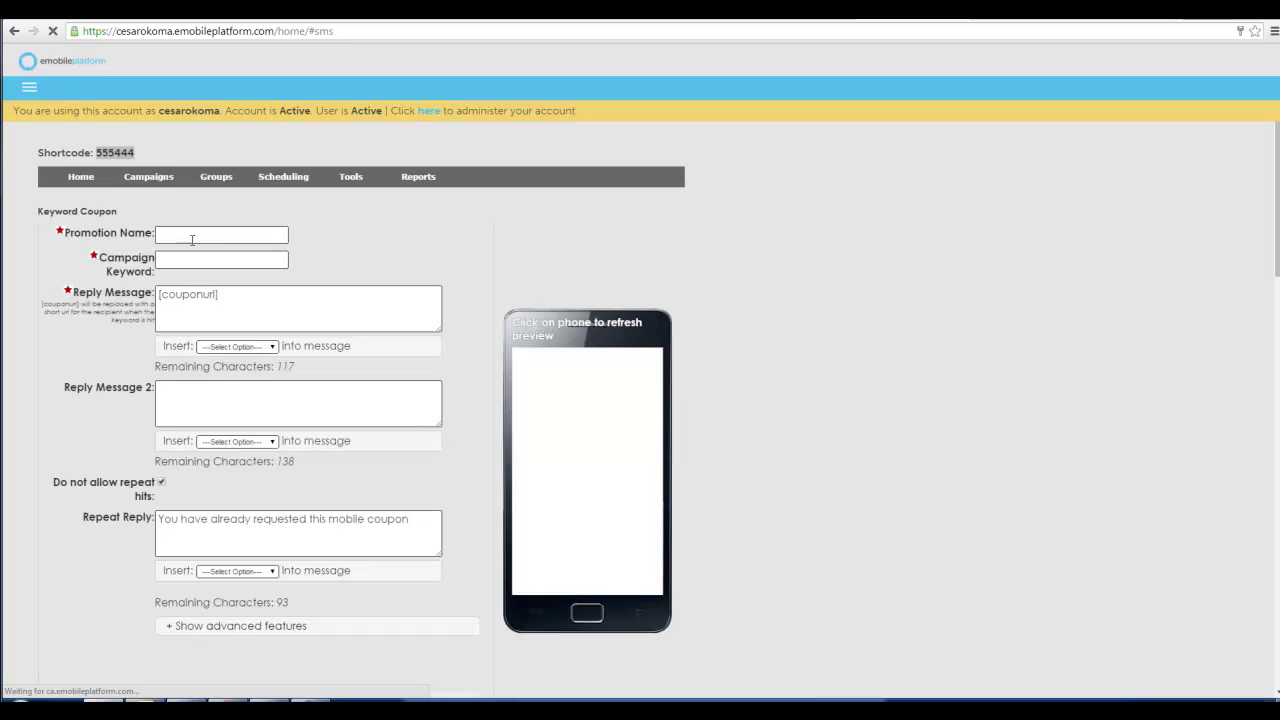
- Name the promotion 'Coupon name' with campaign keyword 'couponkeyword'
left_click(192, 239)
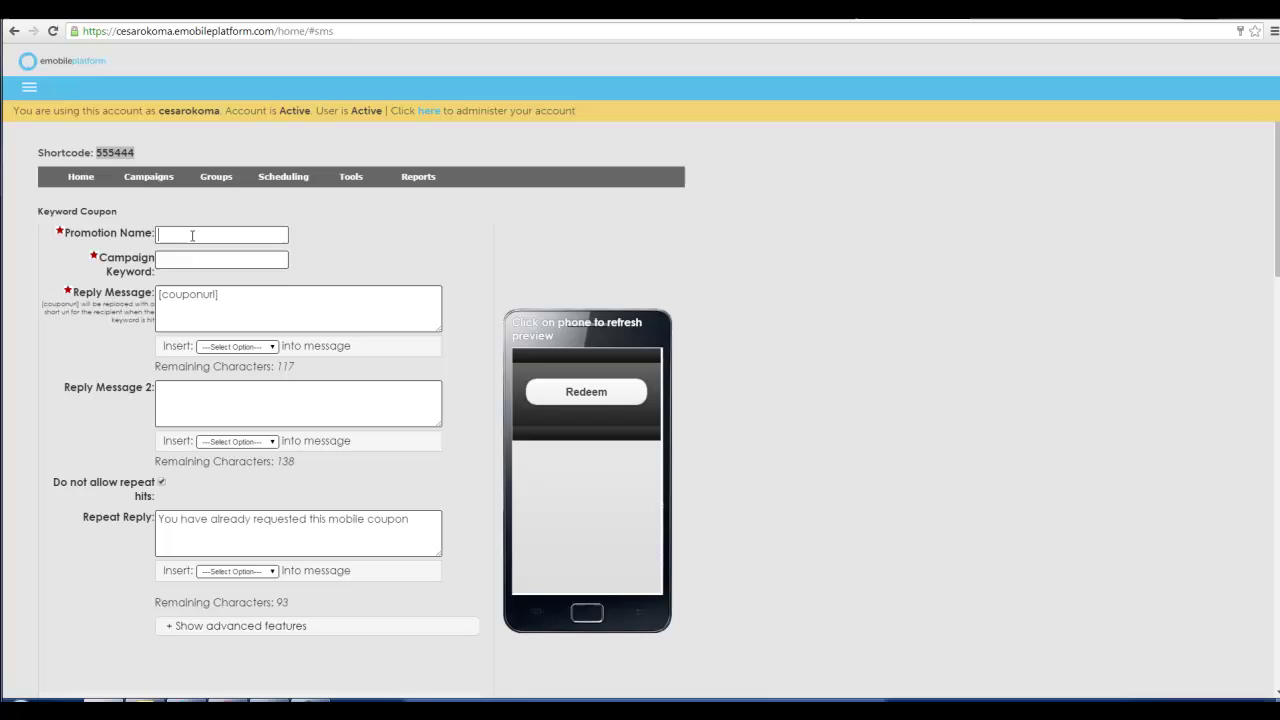
type("Coupon name")
key("Tab")
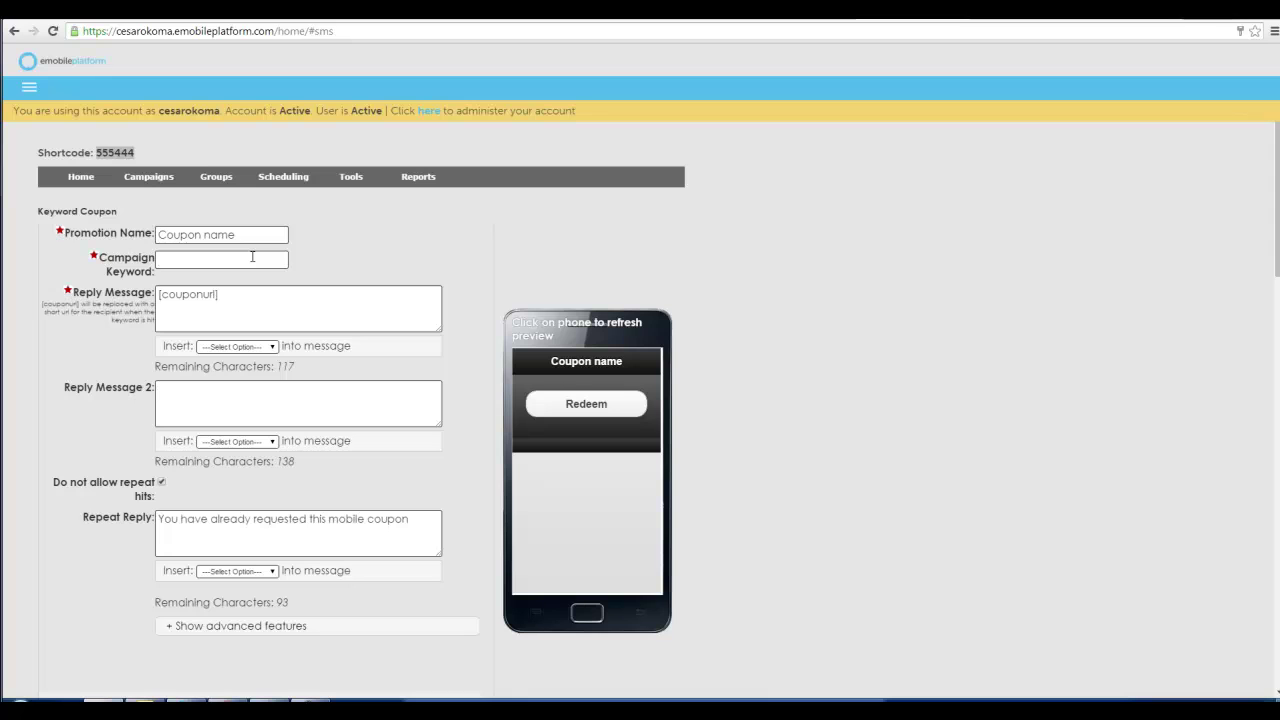
type("couponkeyword")
- Write the reply: 'Company Name:', the free cheesy bread offer, and 'watch for more, reply STOP 2end'
key("Tab")
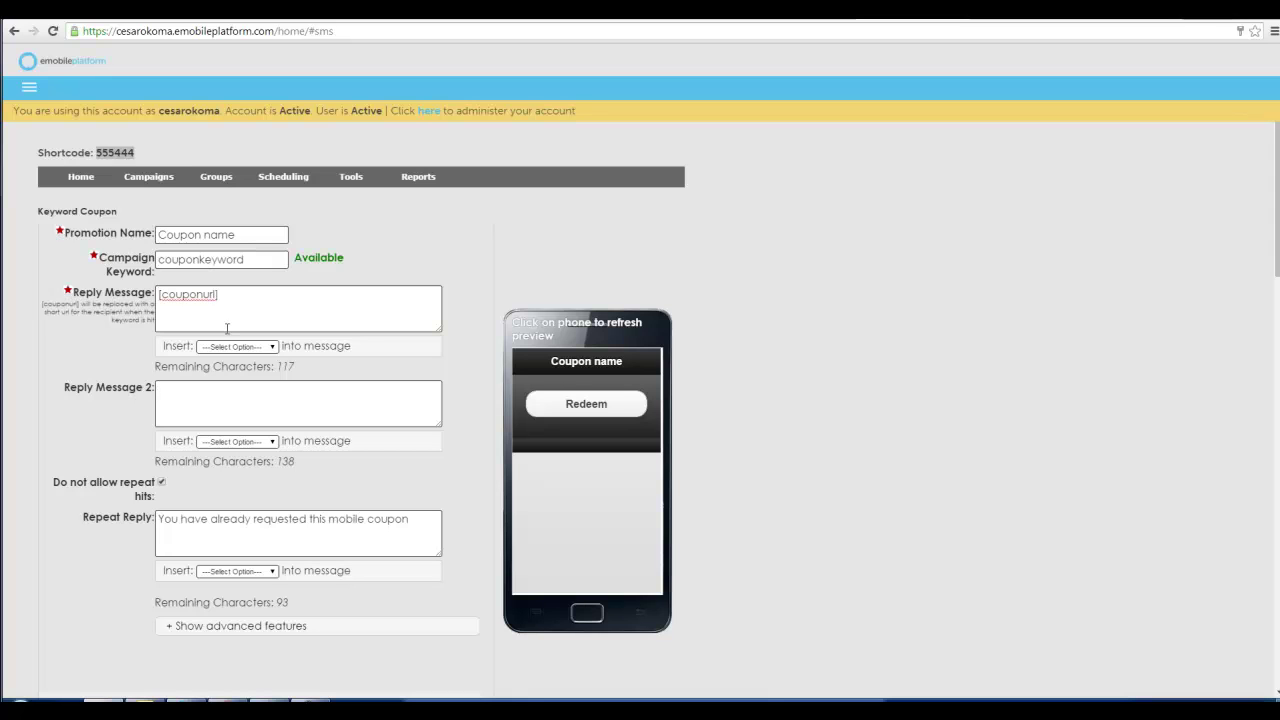
type("Company Name:")
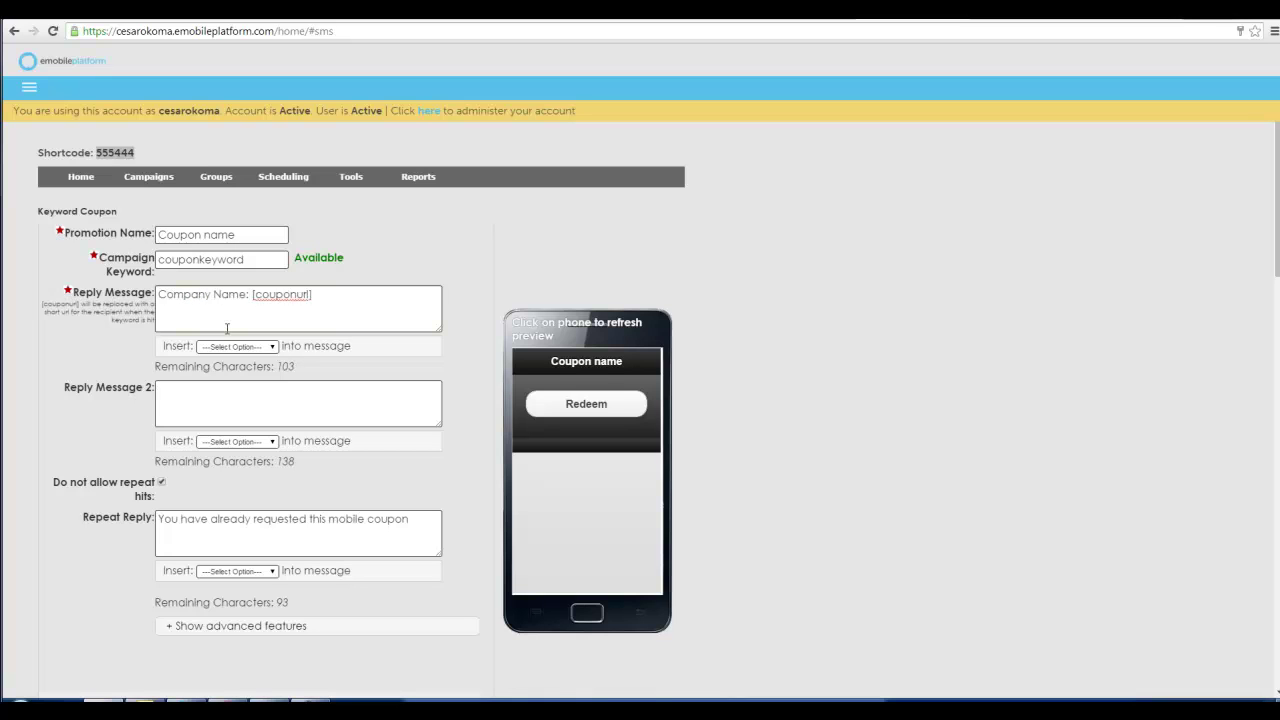
type("Free Cheesy bread next visit w/ min purchase, click here to redeem")
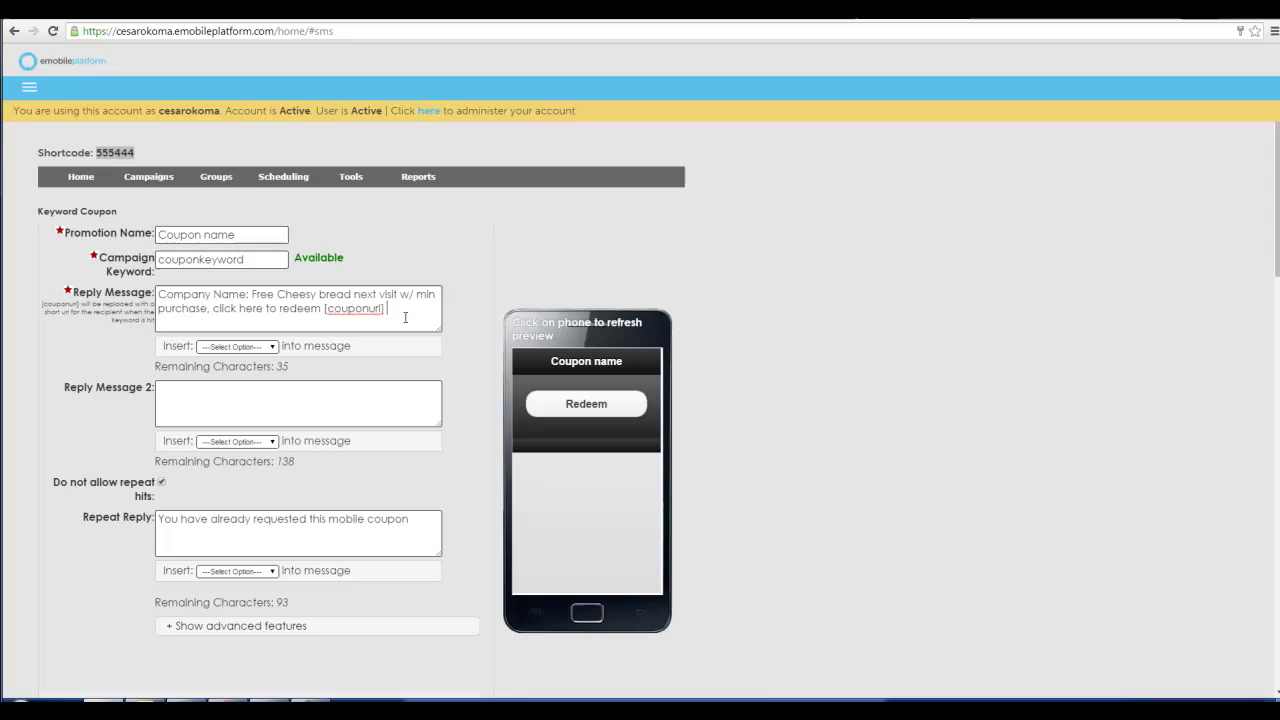
type("watch for more, reply")
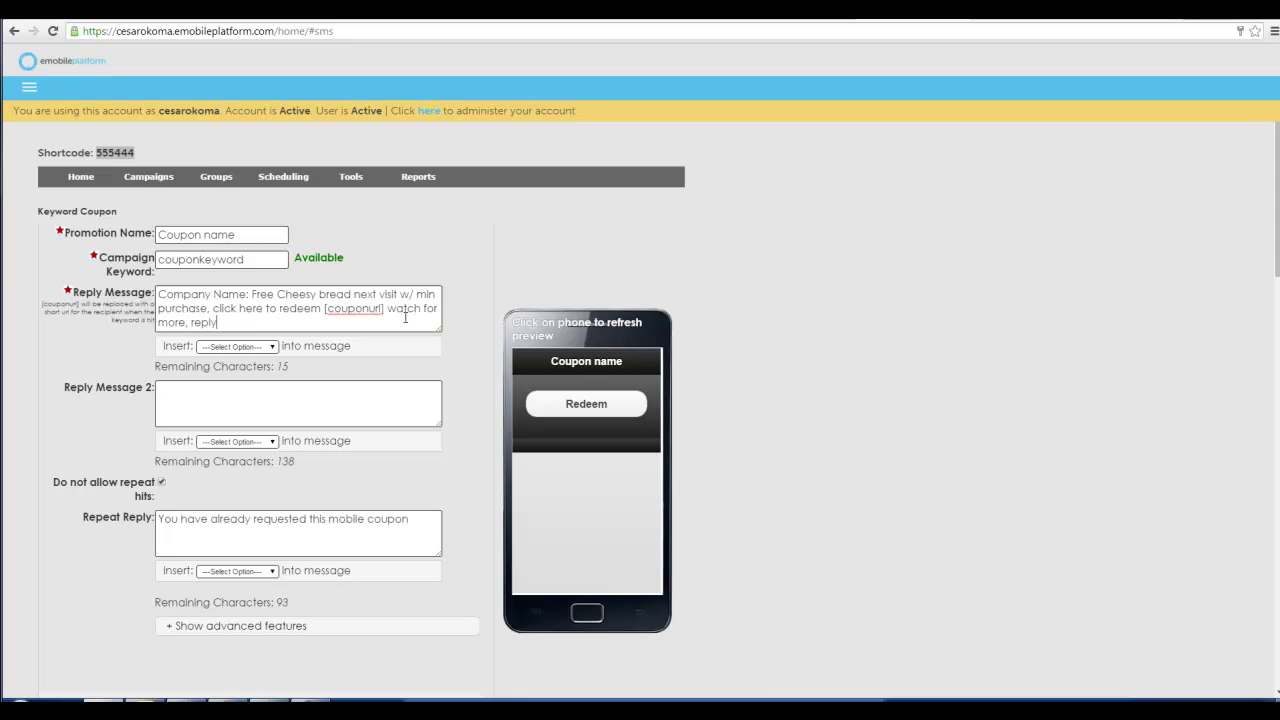
type(" STOP 2end")
type("While y")
type("ou are here, \"Like\" us on Facebook click URL")
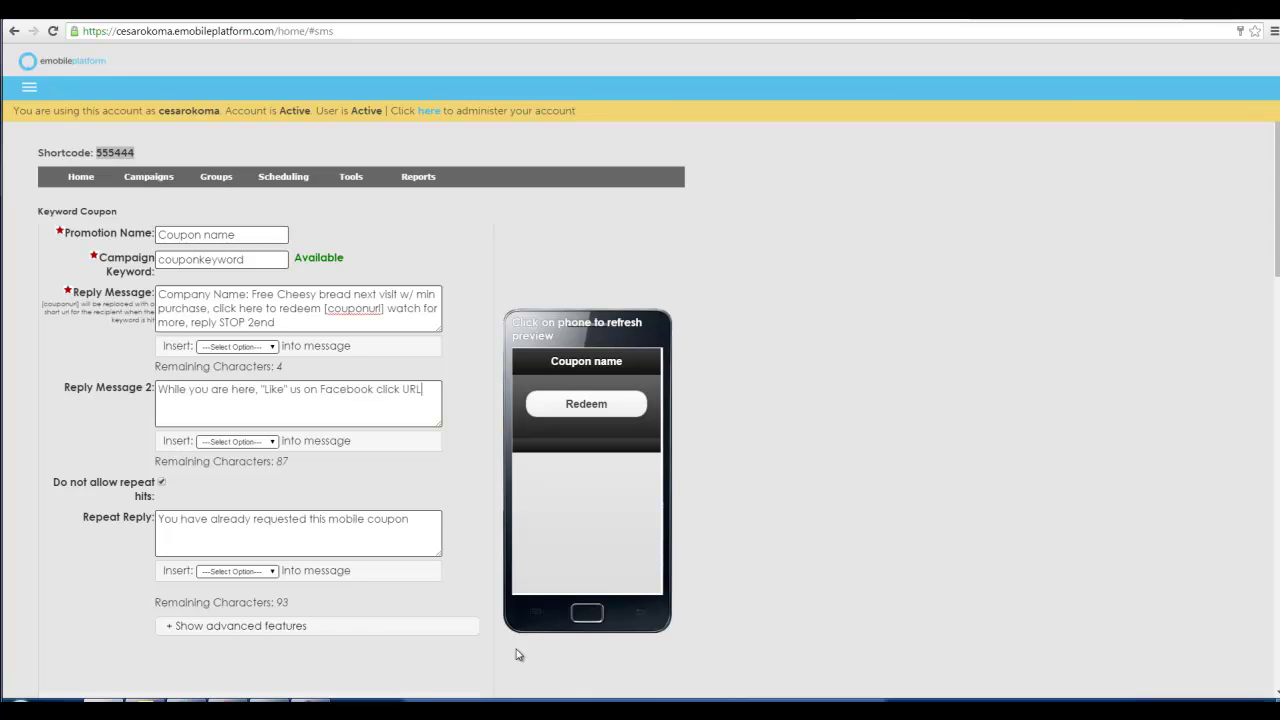
double_click(412, 389)
triple_click(432, 389)
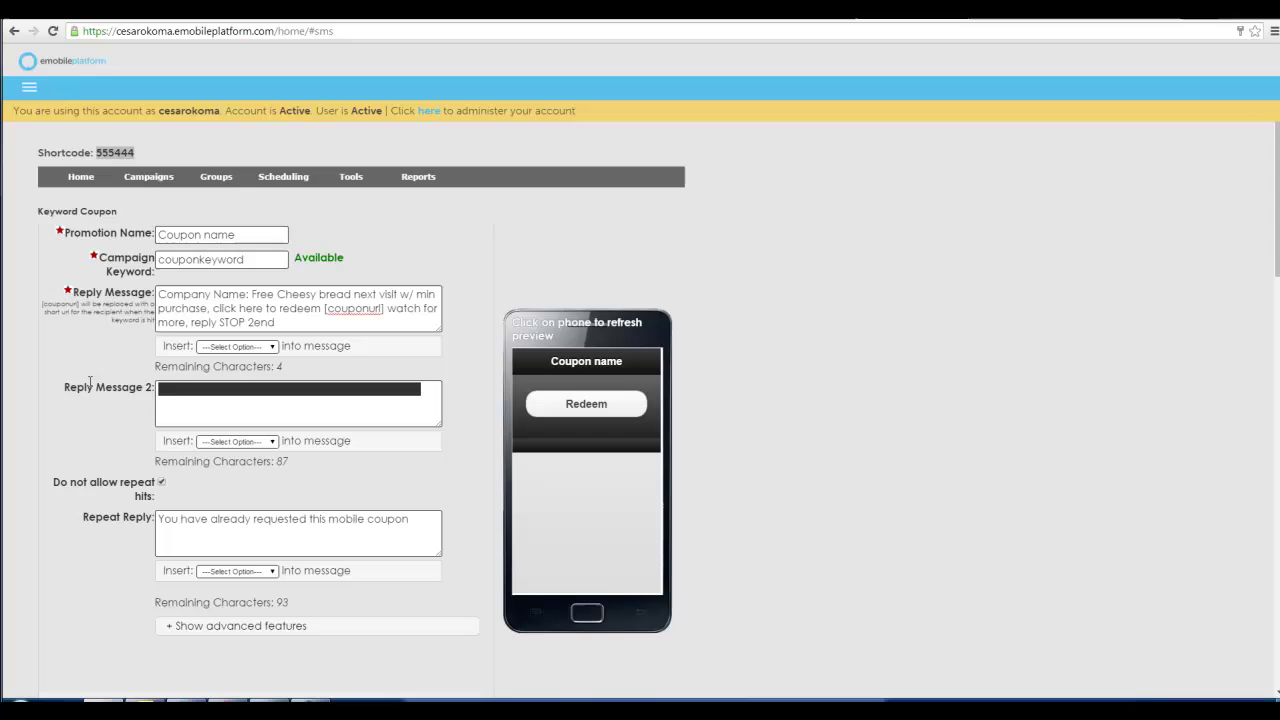
type("To view our menu click and save our app to your homescreen, click http://bit.ly")
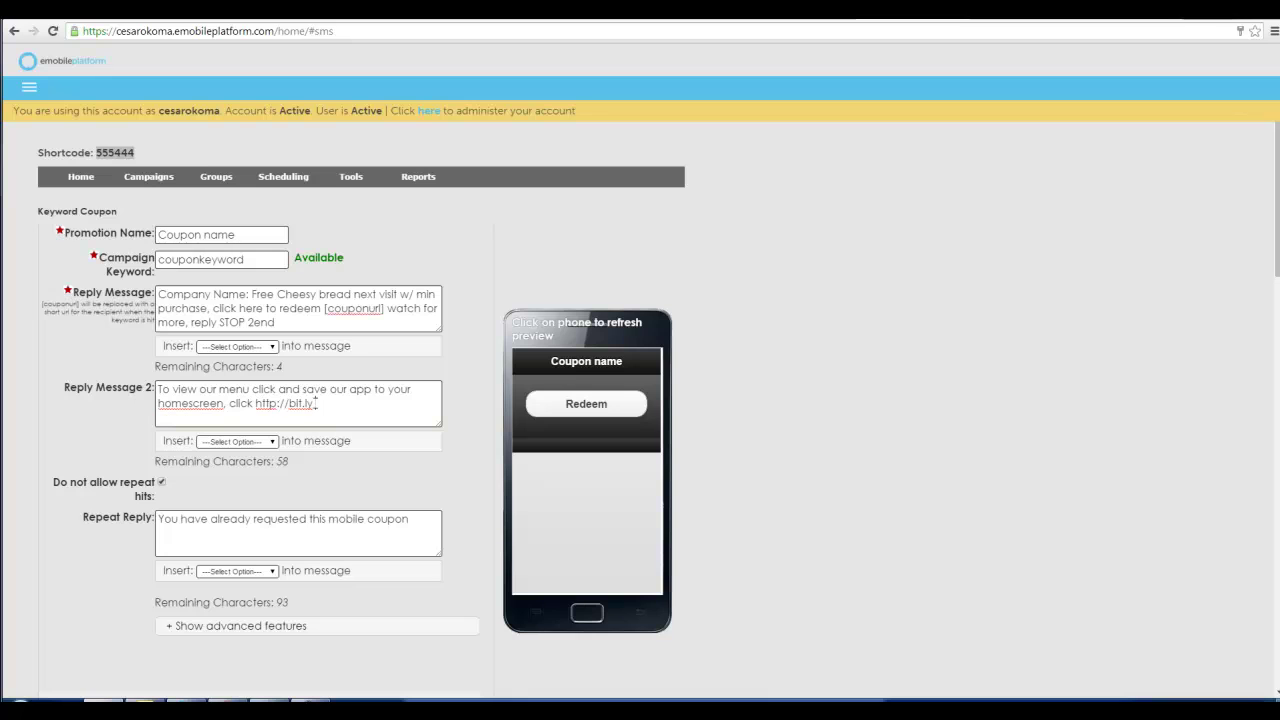
left_click_drag(316, 403, 256, 403)
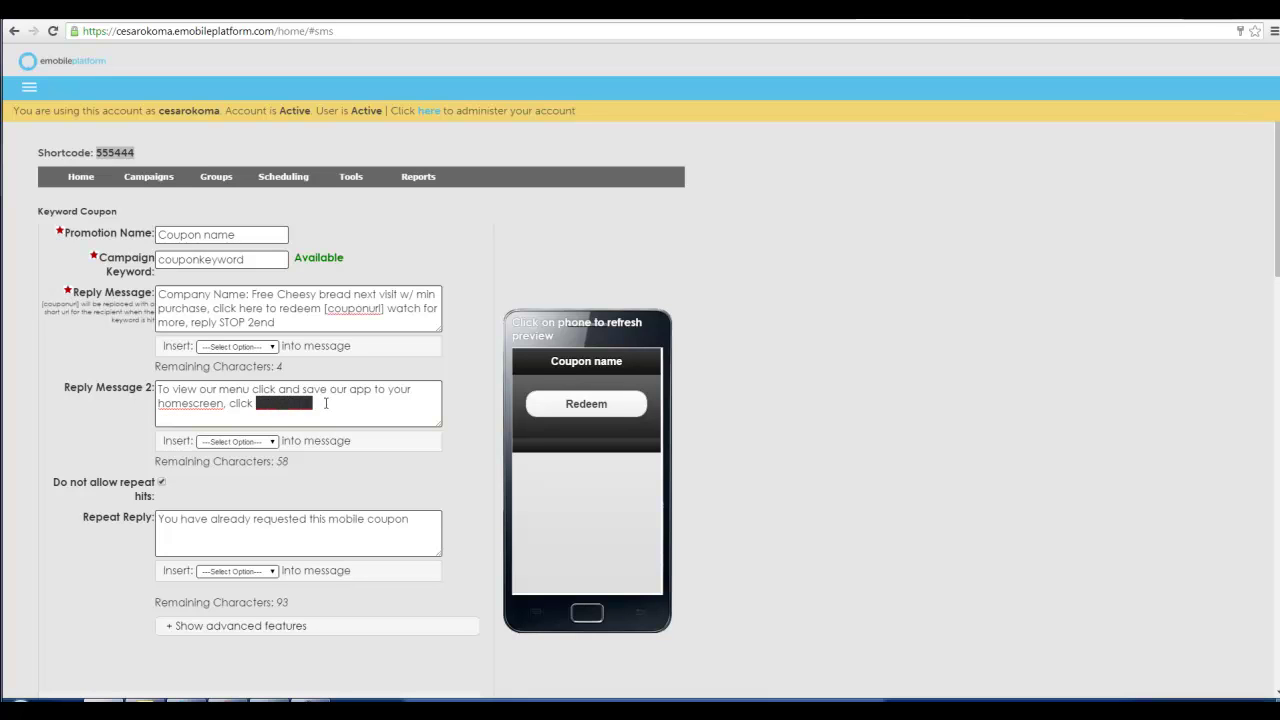
left_click(325, 403)
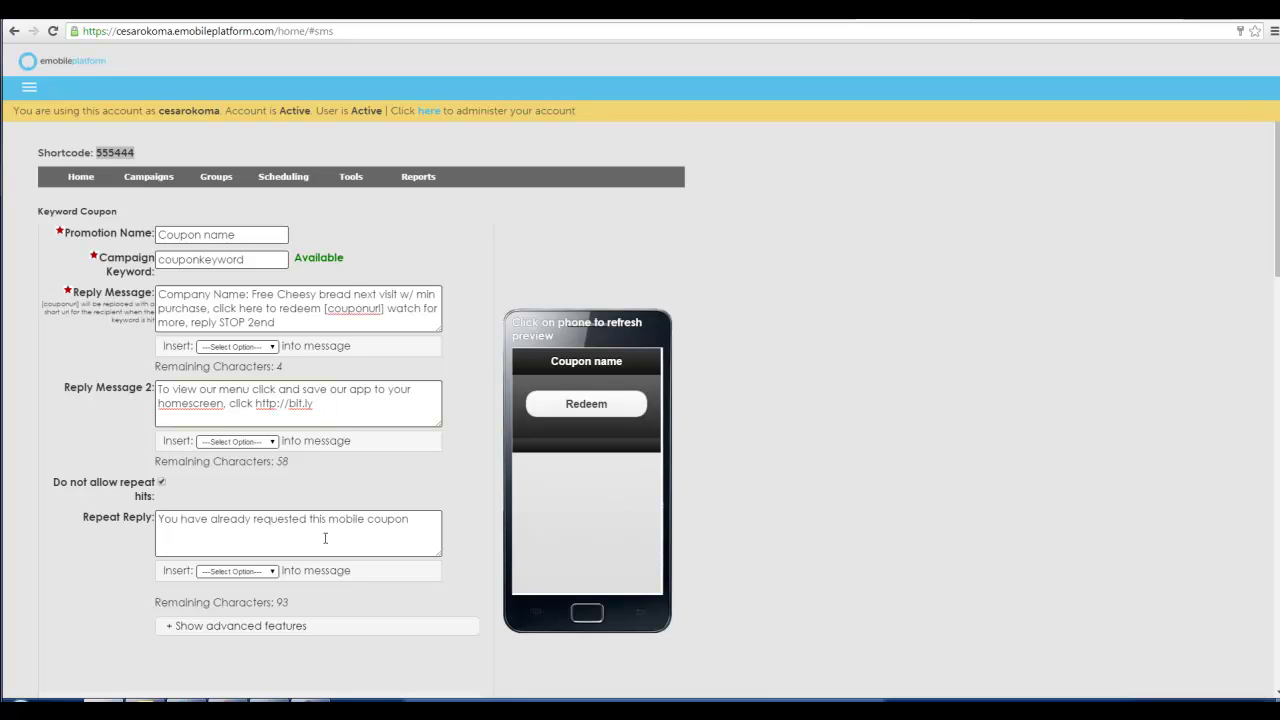
- Choose a Classic template for the coupon page
scroll(325, 538, "down", 3)
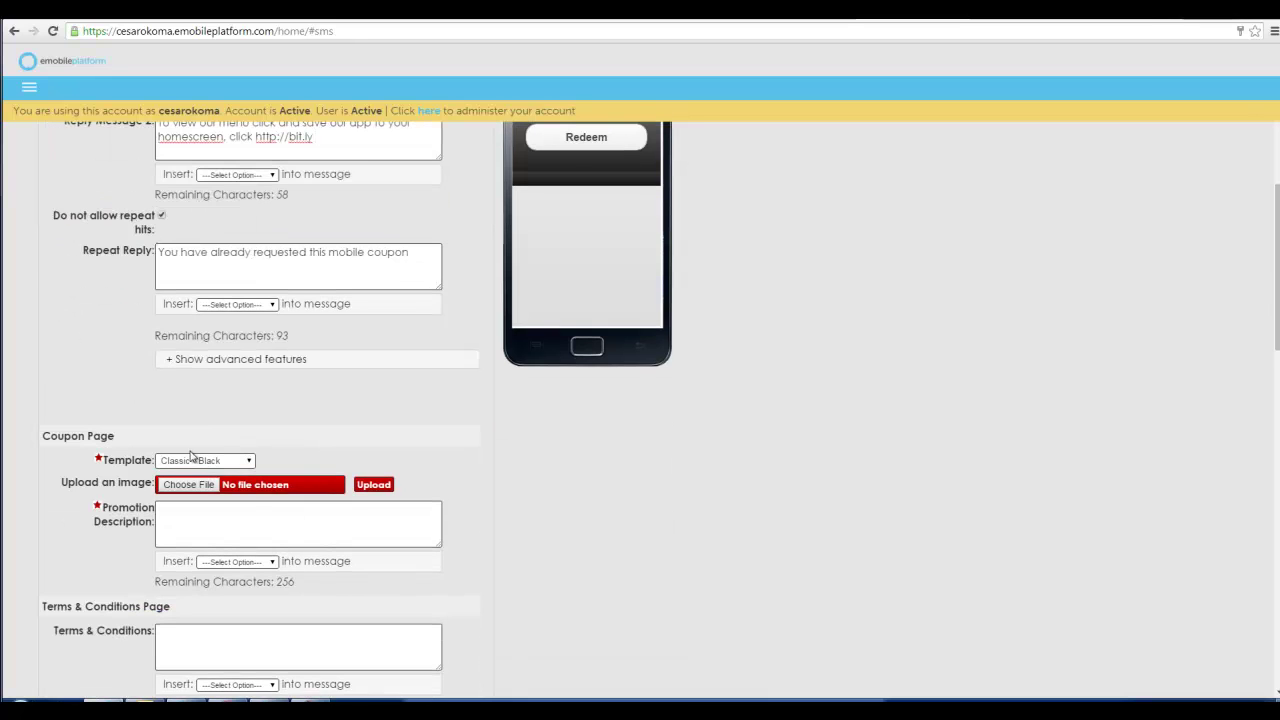
left_click(190, 461)
left_click(197, 485)
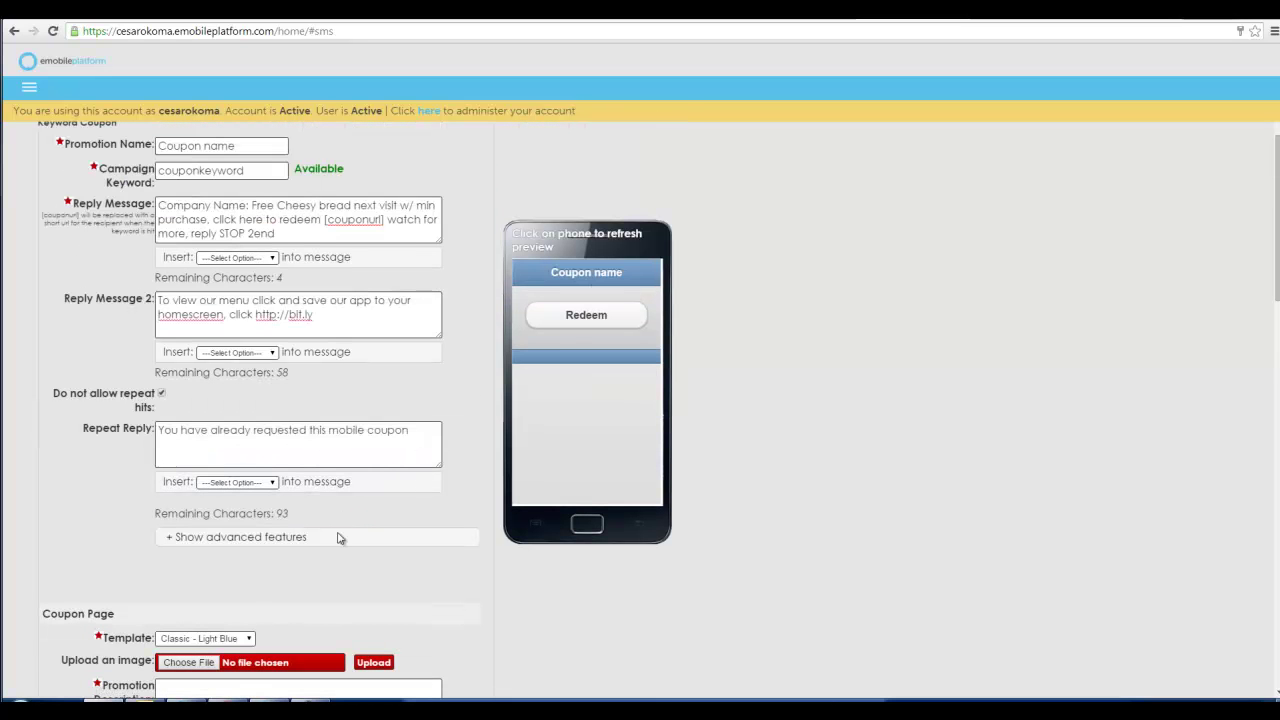
left_click(213, 461)
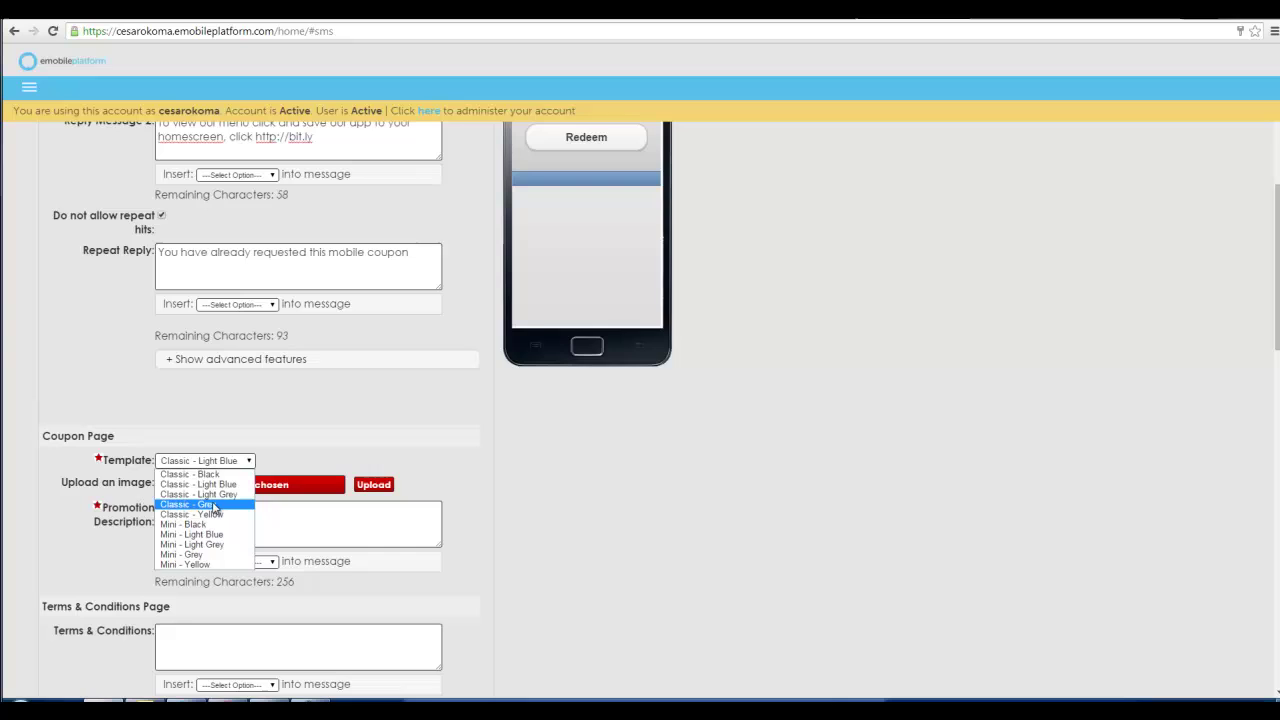
left_click(213, 508)
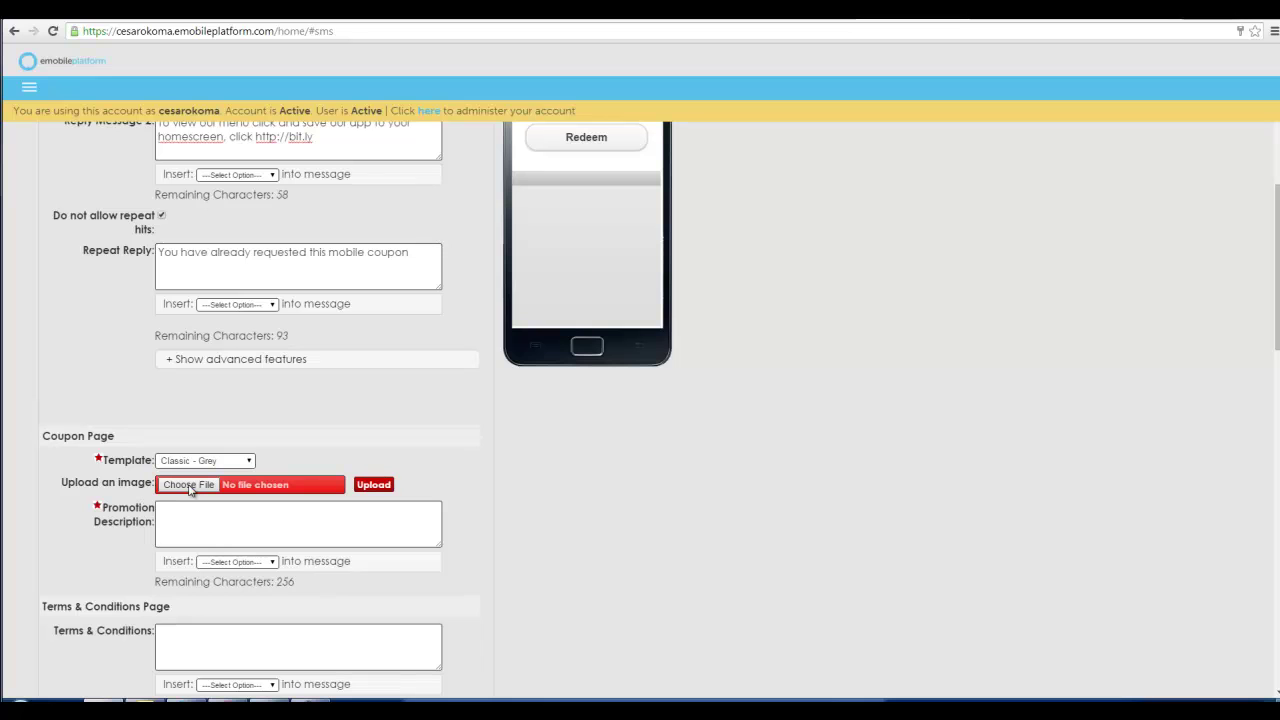
- Upload the Cherry's Sports Pub & Grill logo jpg as the coupon page image
left_click(189, 487)
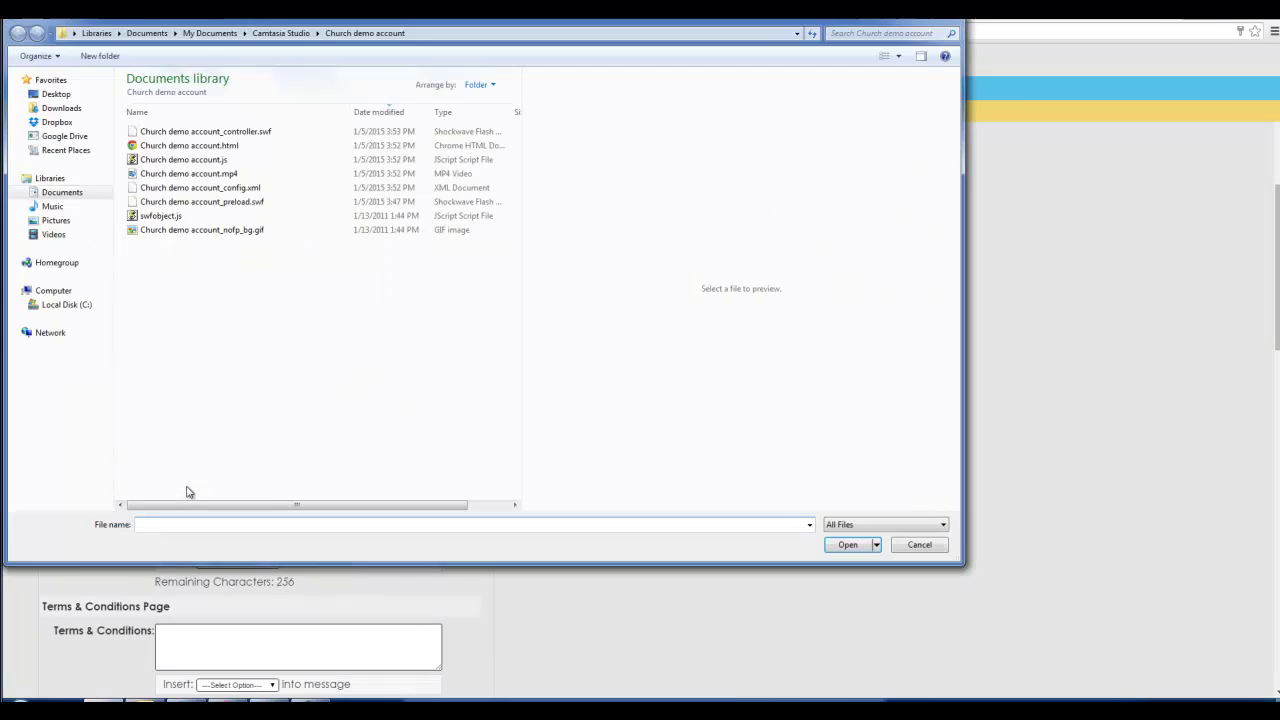
key("Escape")
left_click(375, 486)
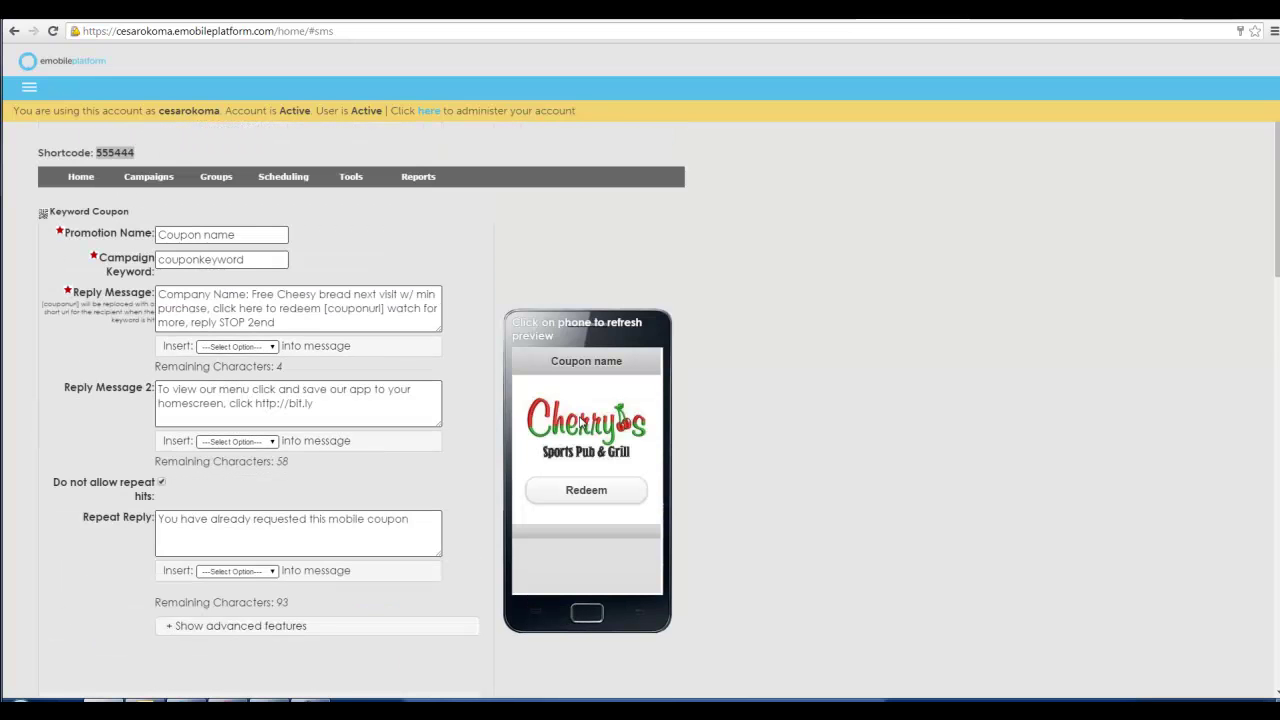
- Add the cheesy bread description, terms 'Not valid with other offers', and the saved address and phone
scroll(409, 484, "down", 4)
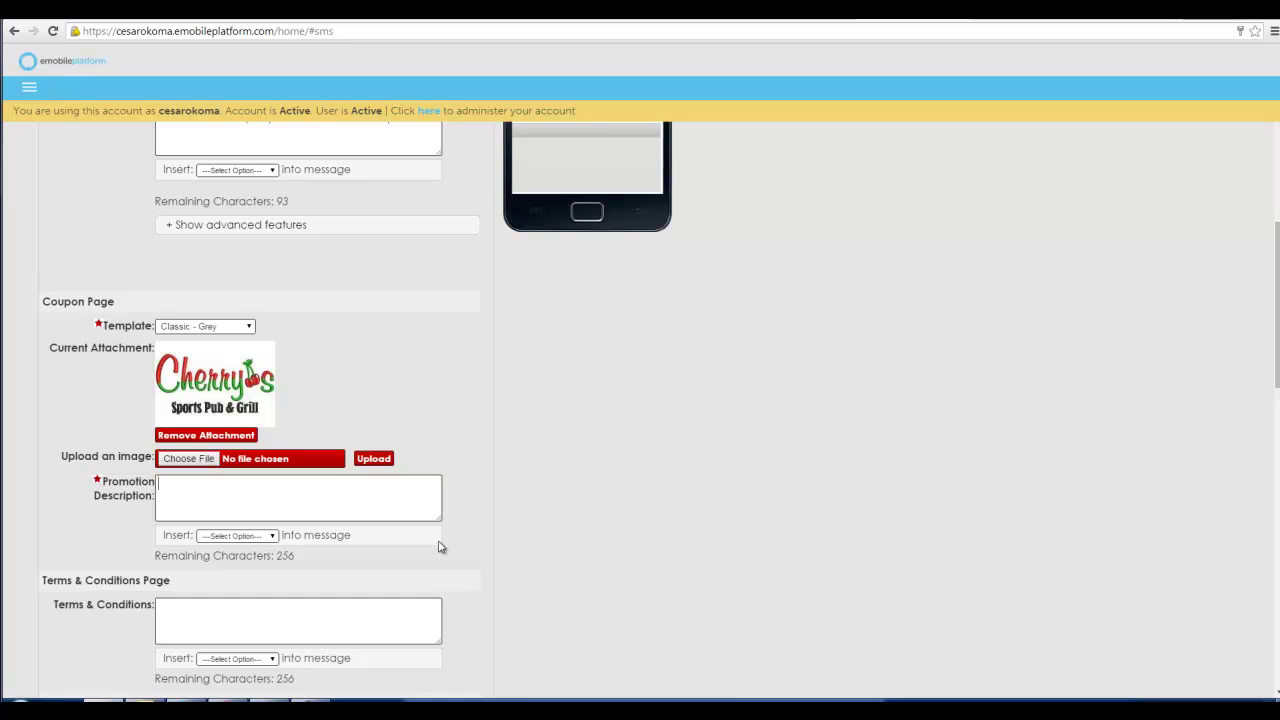
type("Free Cheesy Bread next visit with purchase of any Large or XL Pizza.  expires 1/31/16")
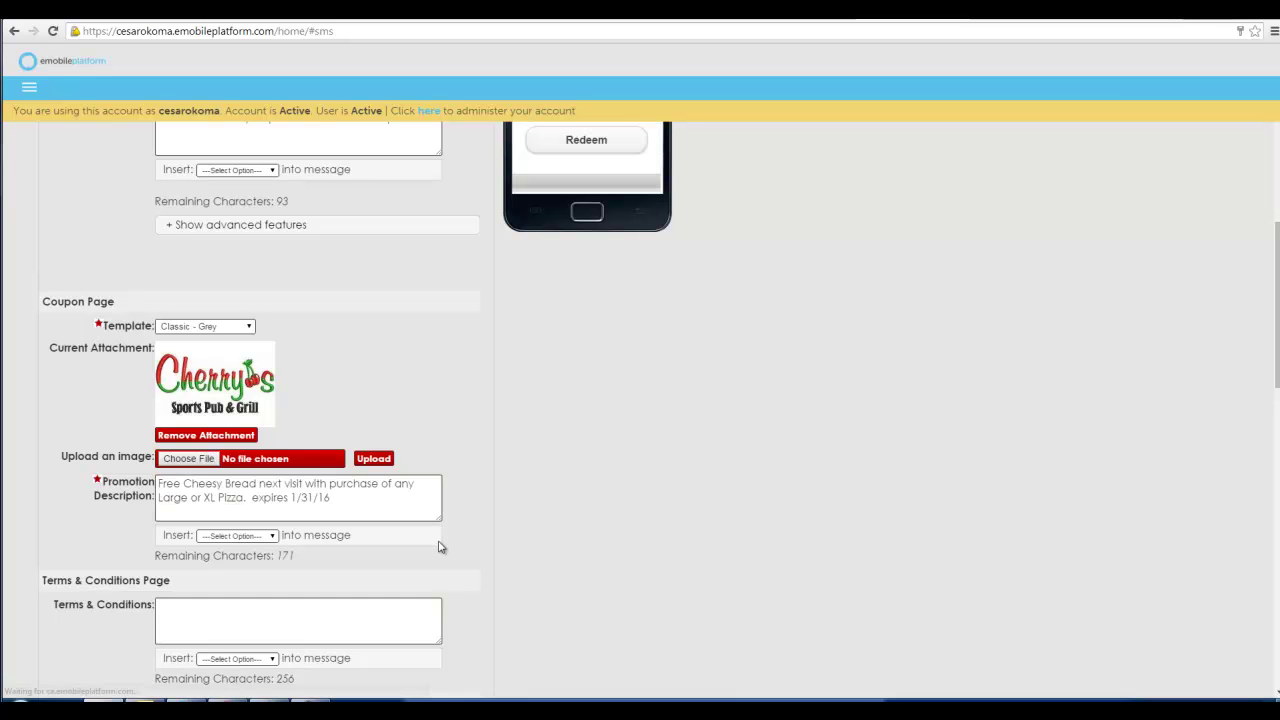
key("Tab")
type("Not valid with other offers")
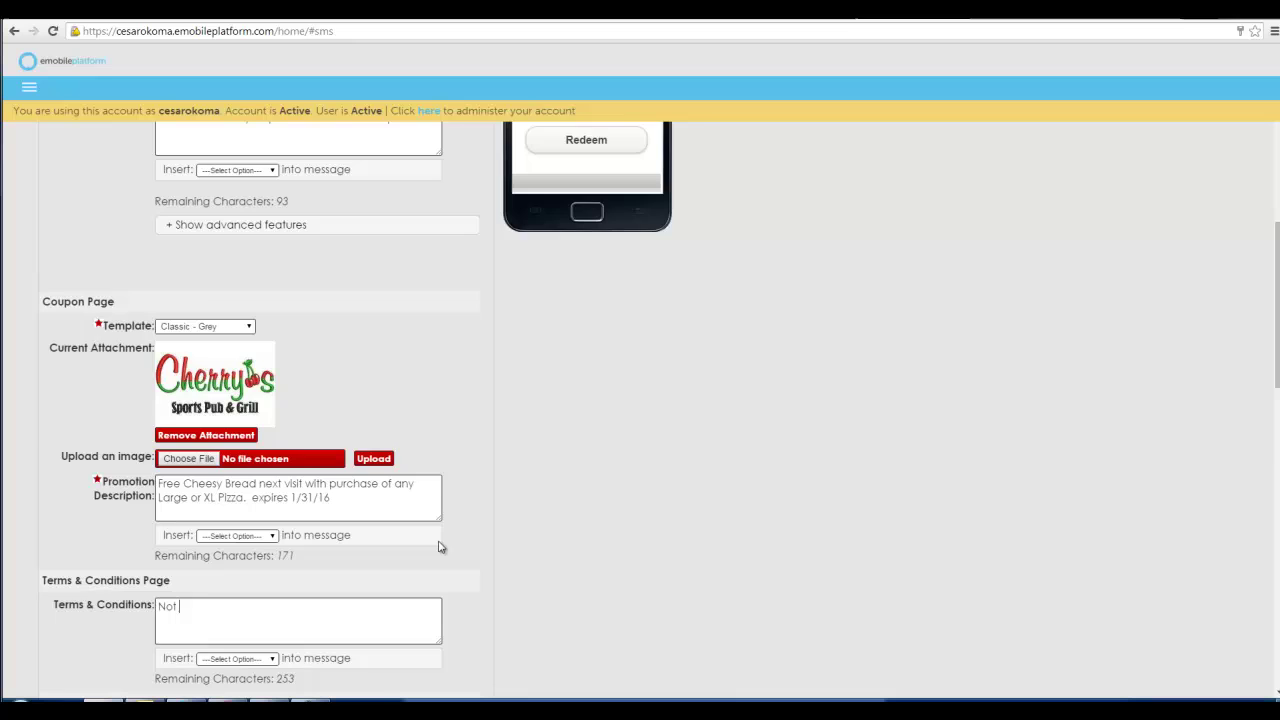
scroll(440, 547, "down", 3)
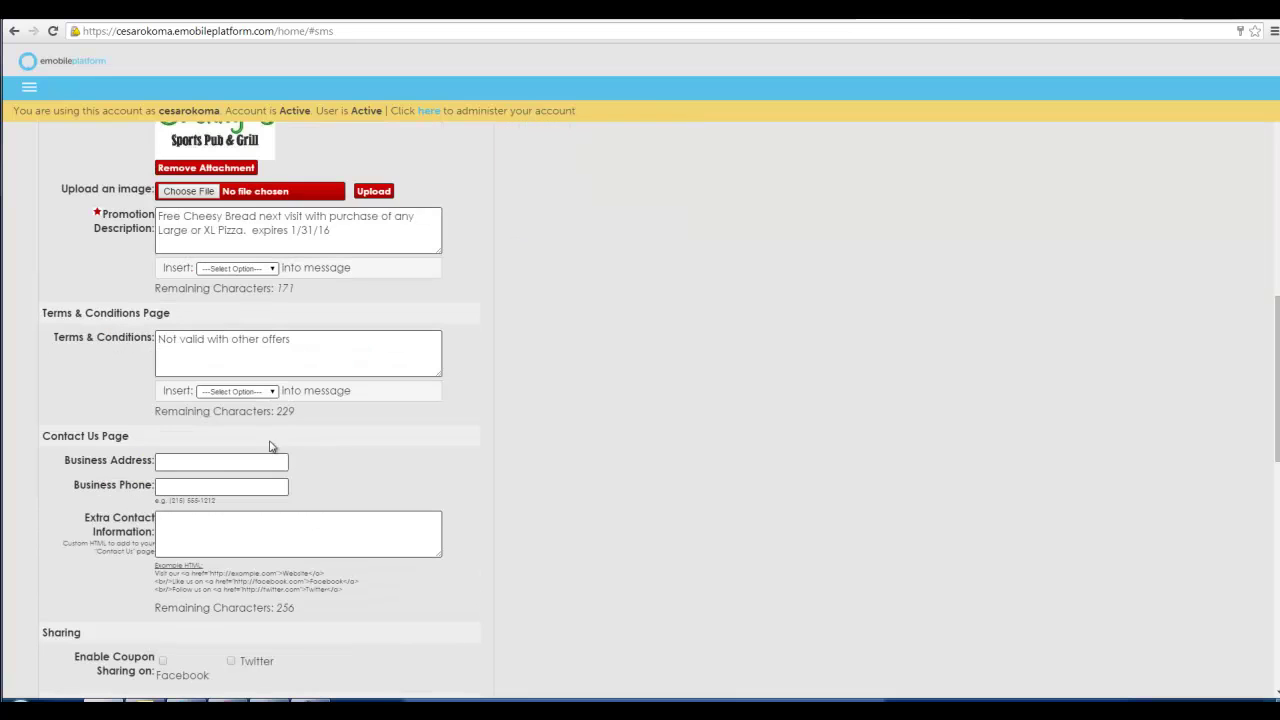
left_click(223, 463)
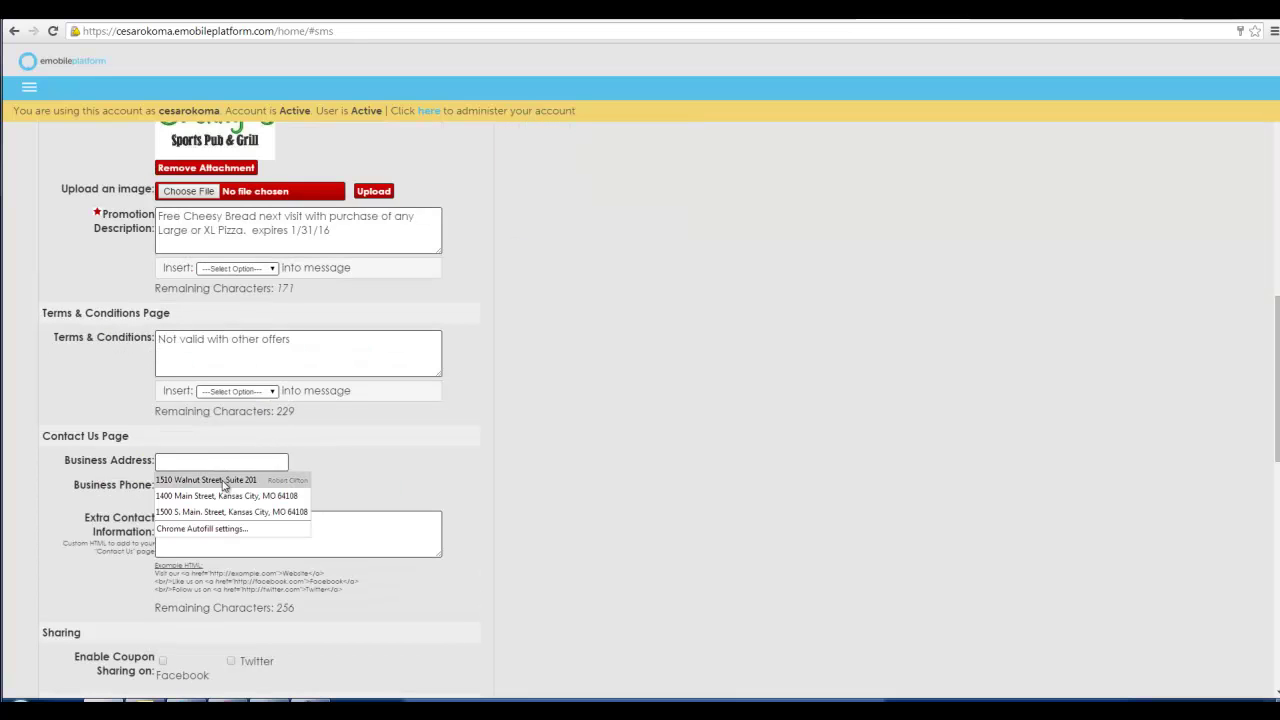
left_click(220, 477)
- Enable Facebook and Twitter sharing, enter redemption code 'mbk', and save
scroll(271, 571, "down", 3)
left_click(163, 395)
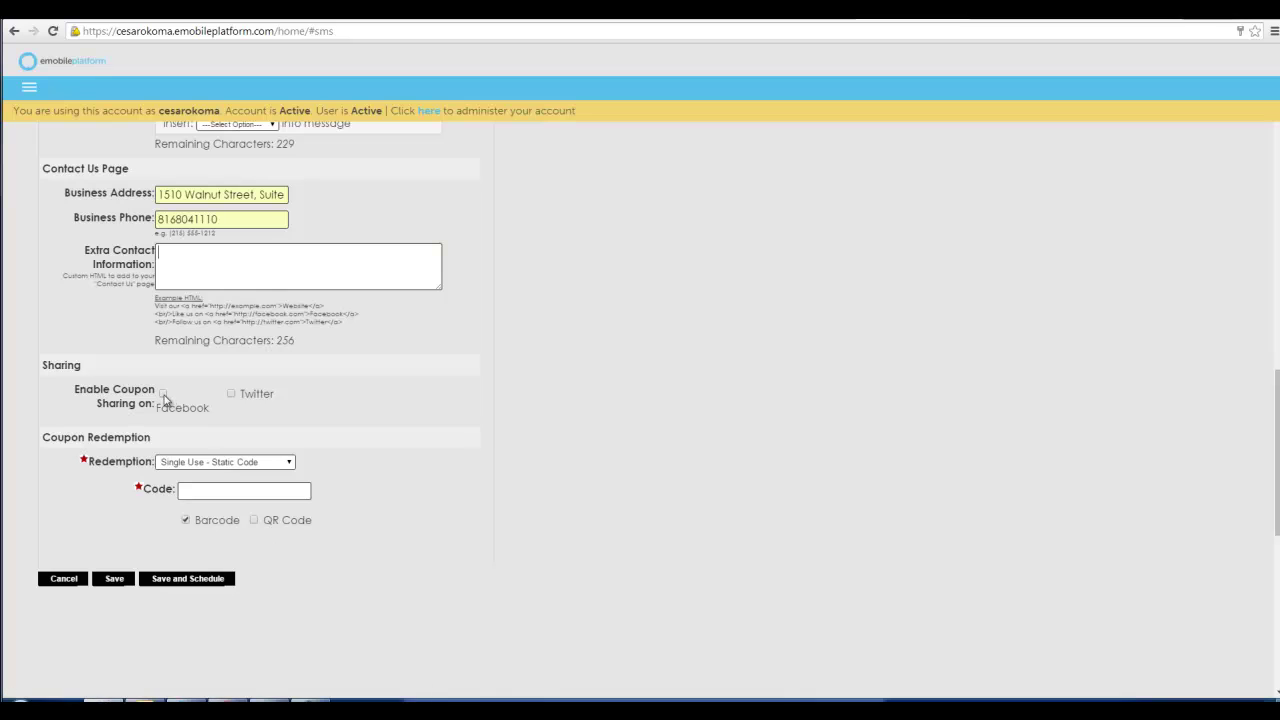
left_click(231, 395)
type("mbkjk")
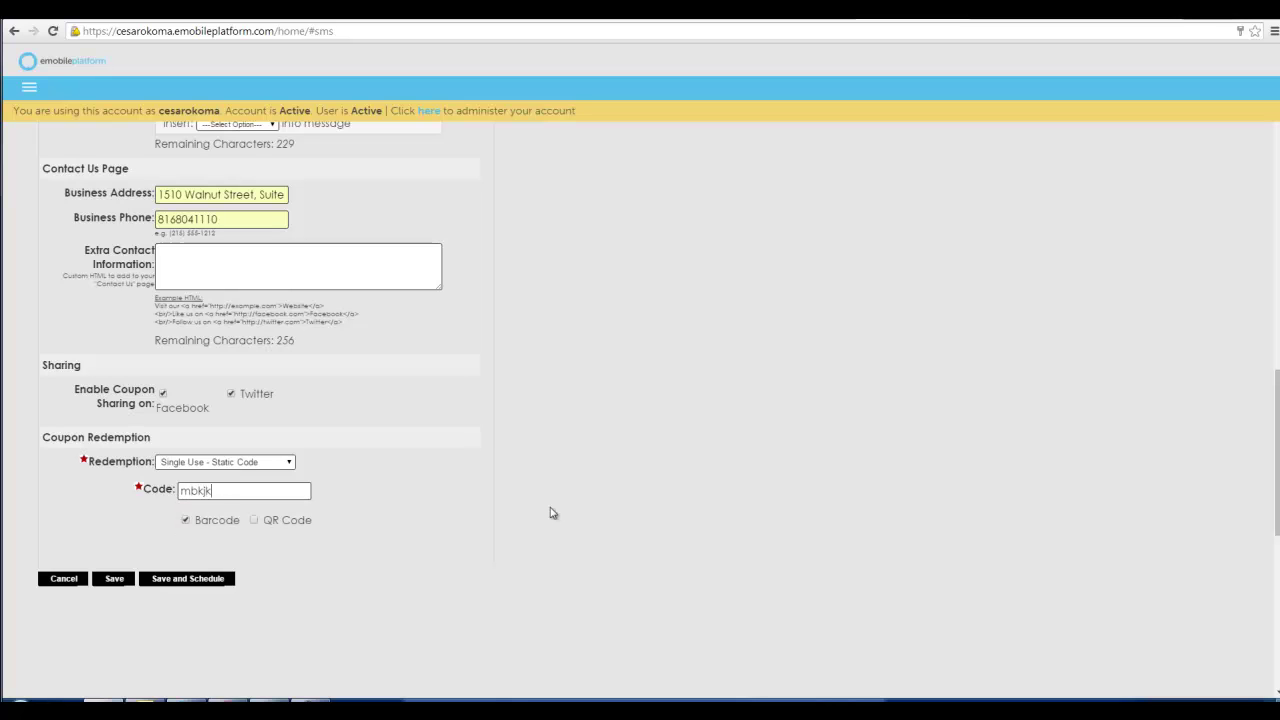
left_click(113, 579)
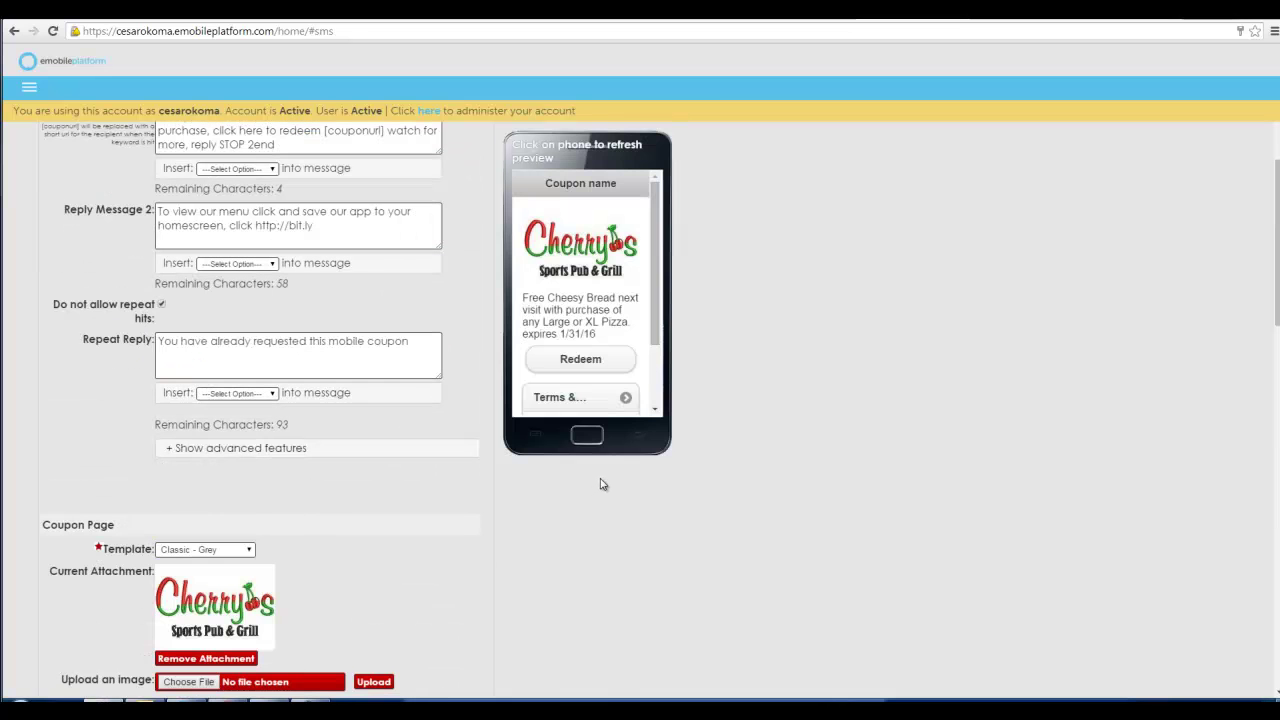
left_click_drag(652, 252, 656, 300)
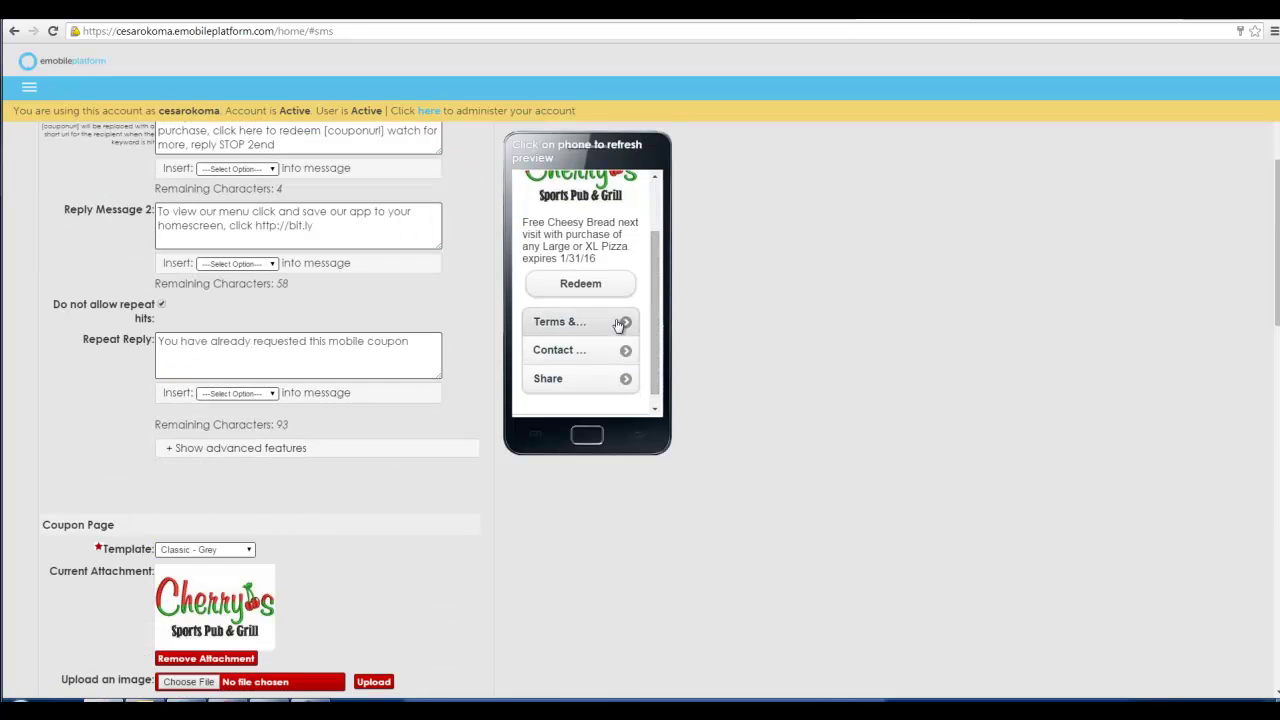
left_click(560, 352)
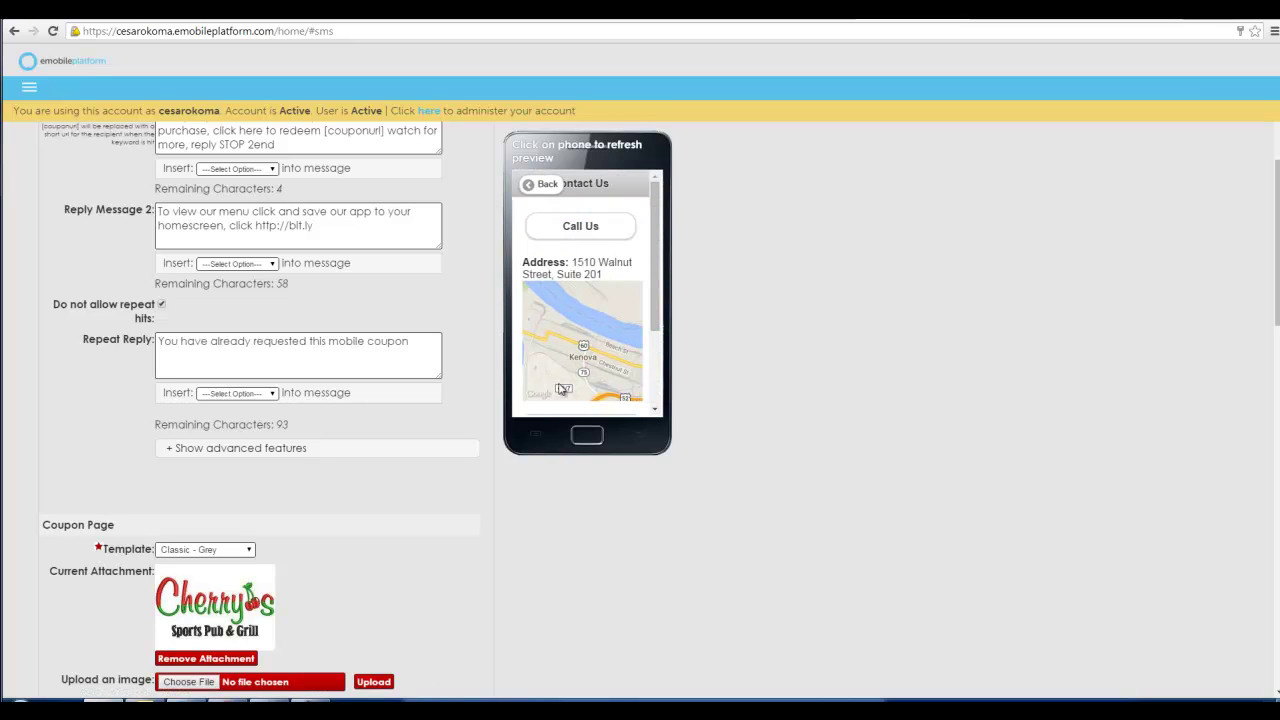
left_click(567, 236)
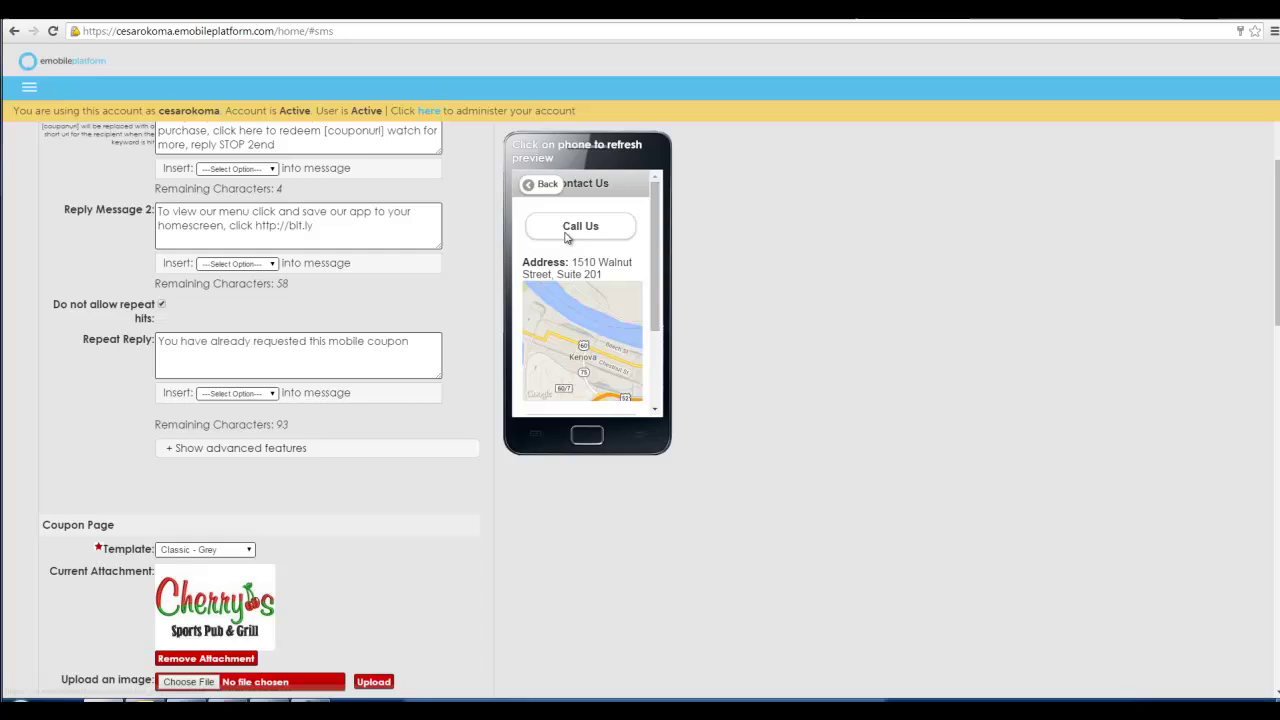
left_click(539, 185)
scroll(577, 300, "down", 3)
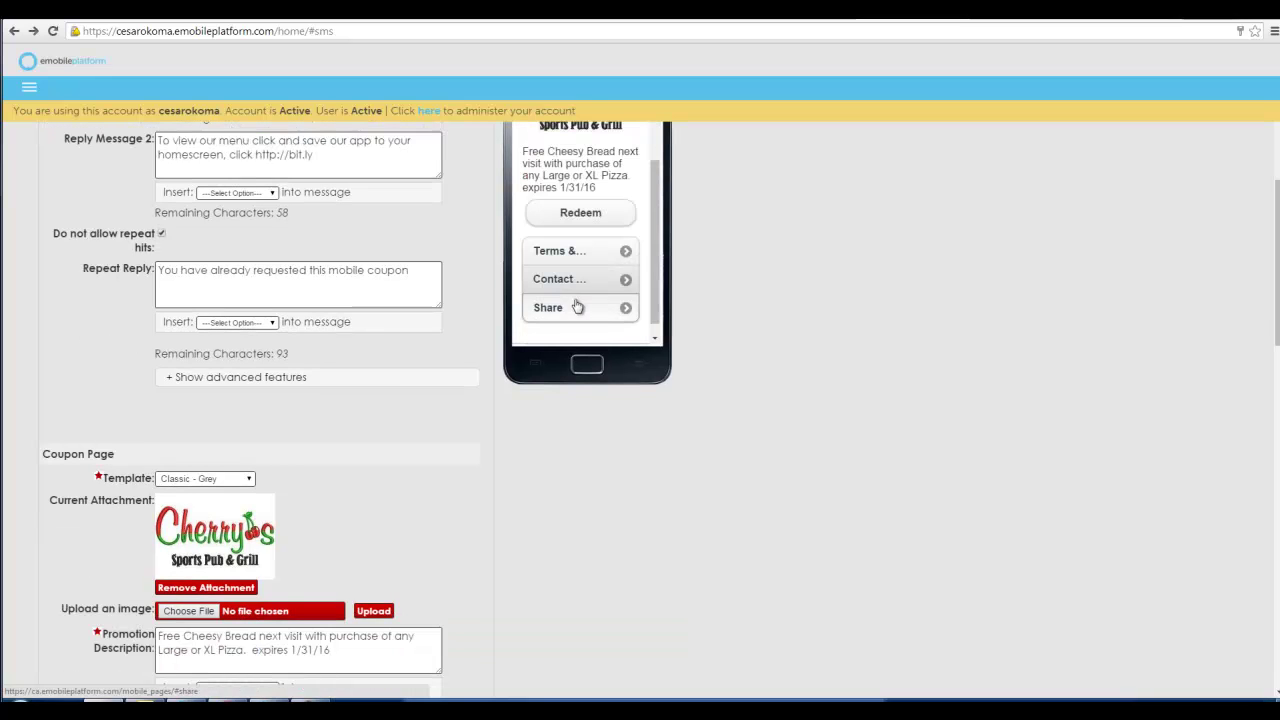
left_click(577, 307)
scroll(560, 250, "up", 3)
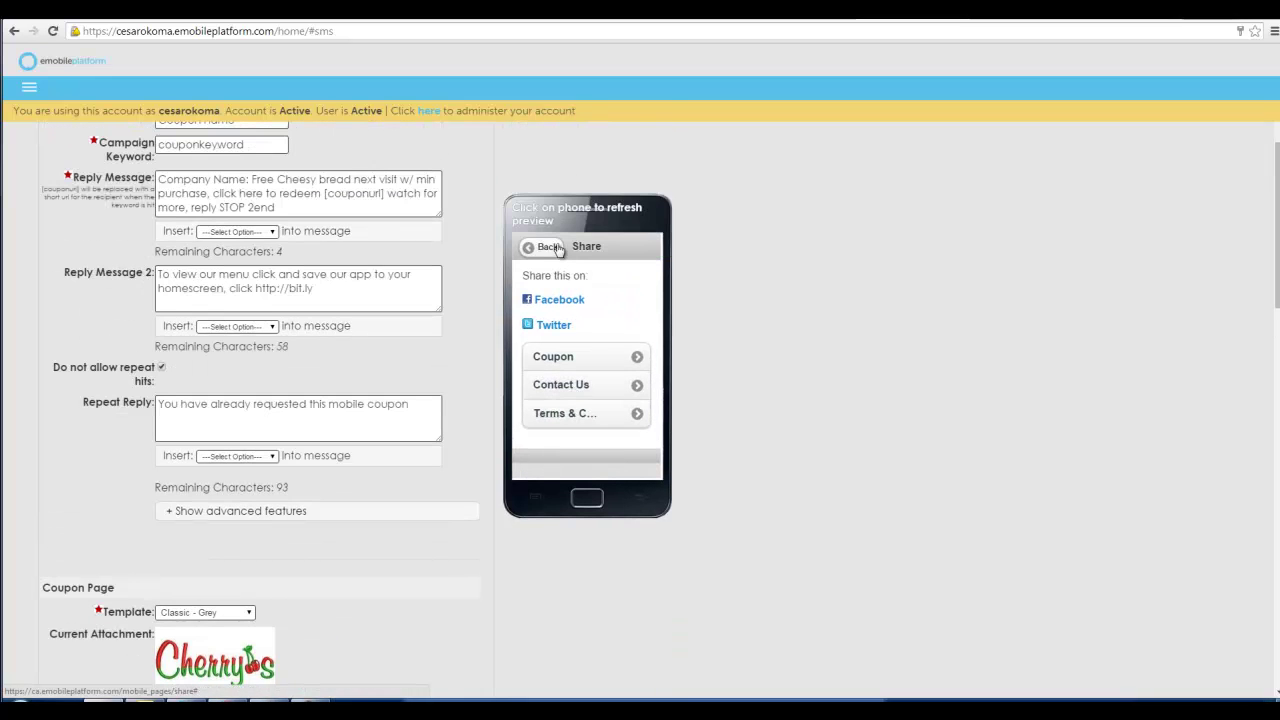
left_click(559, 250)
scroll(559, 250, "down", 3)
scroll(409, 347, "up", 1)
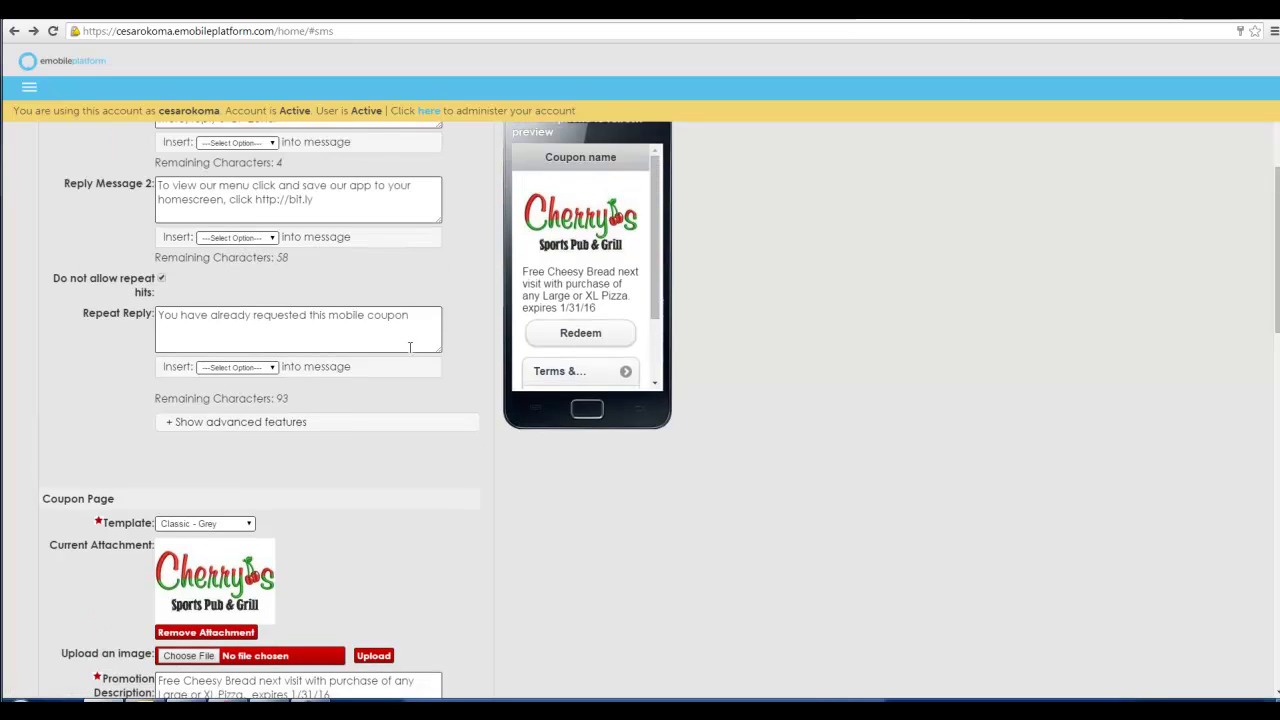
scroll(409, 347, "up", 3)
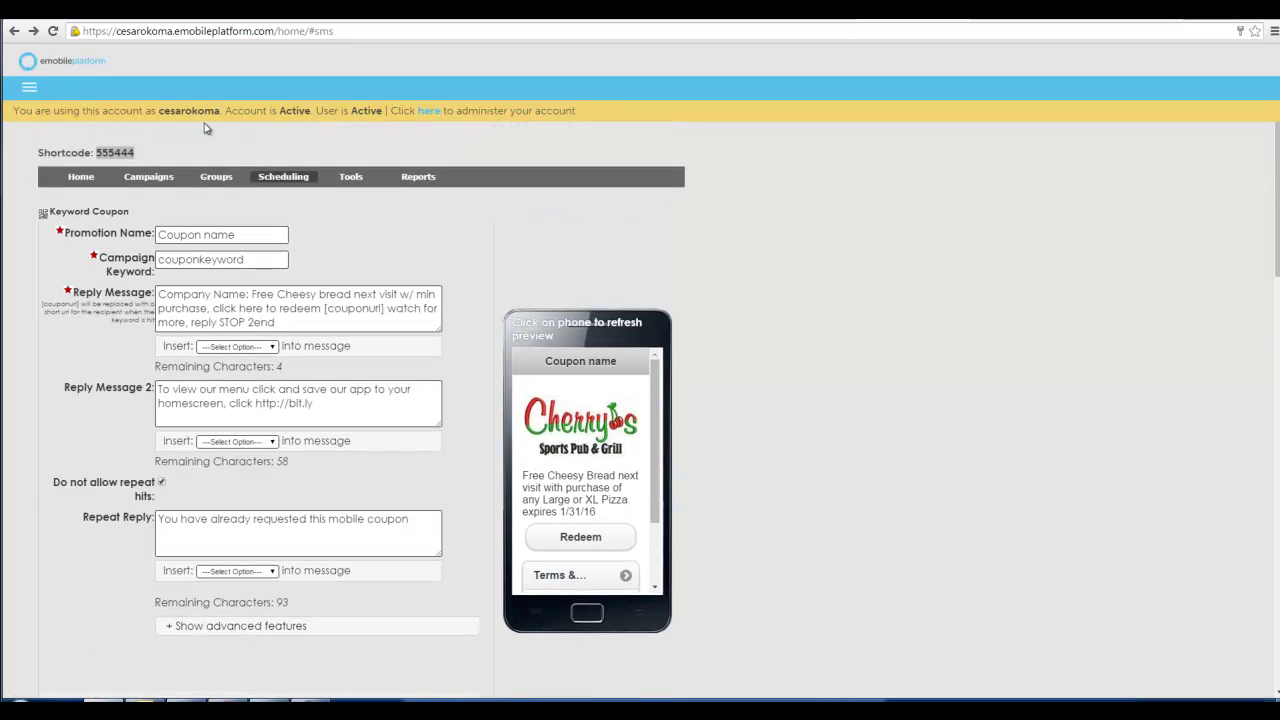
mouse_move(148, 176)
scroll(354, 374, "down", 7)
scroll(350, 404, "down", 6)
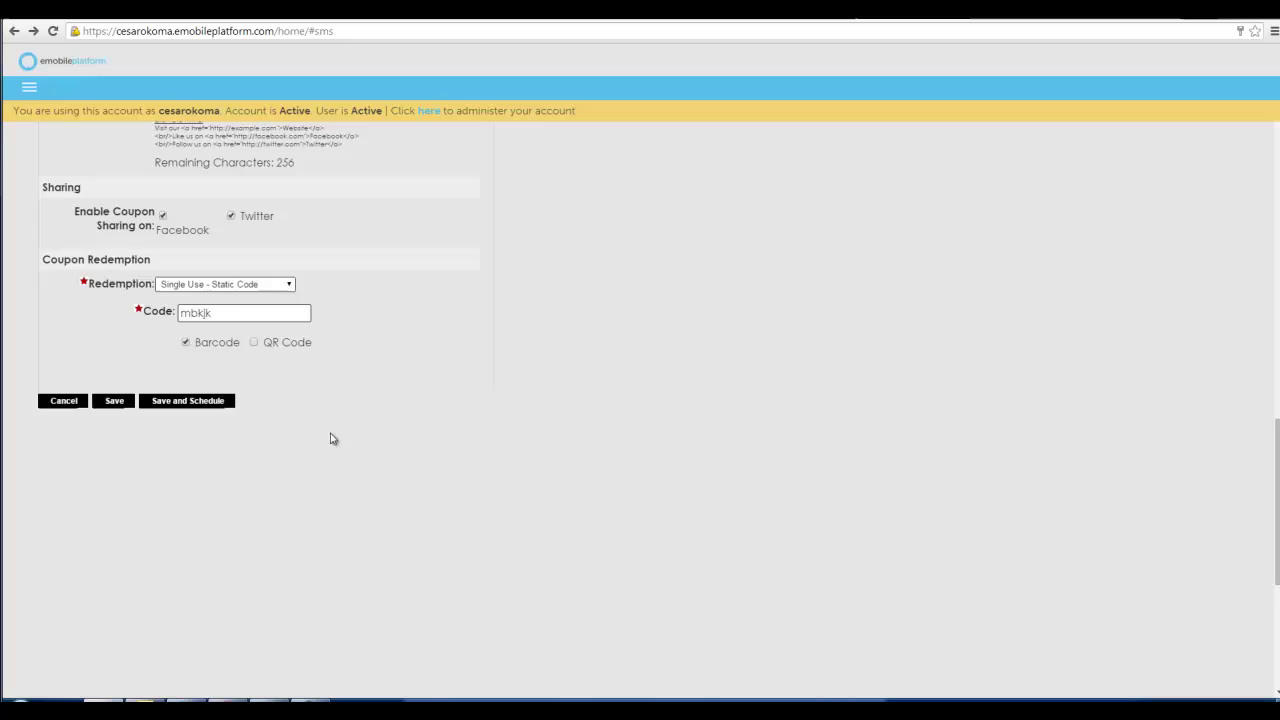
- Save the coupon campaign and go to Tools > Kiosk Creator
left_click(111, 222)
scroll(356, 460, "up", 13)
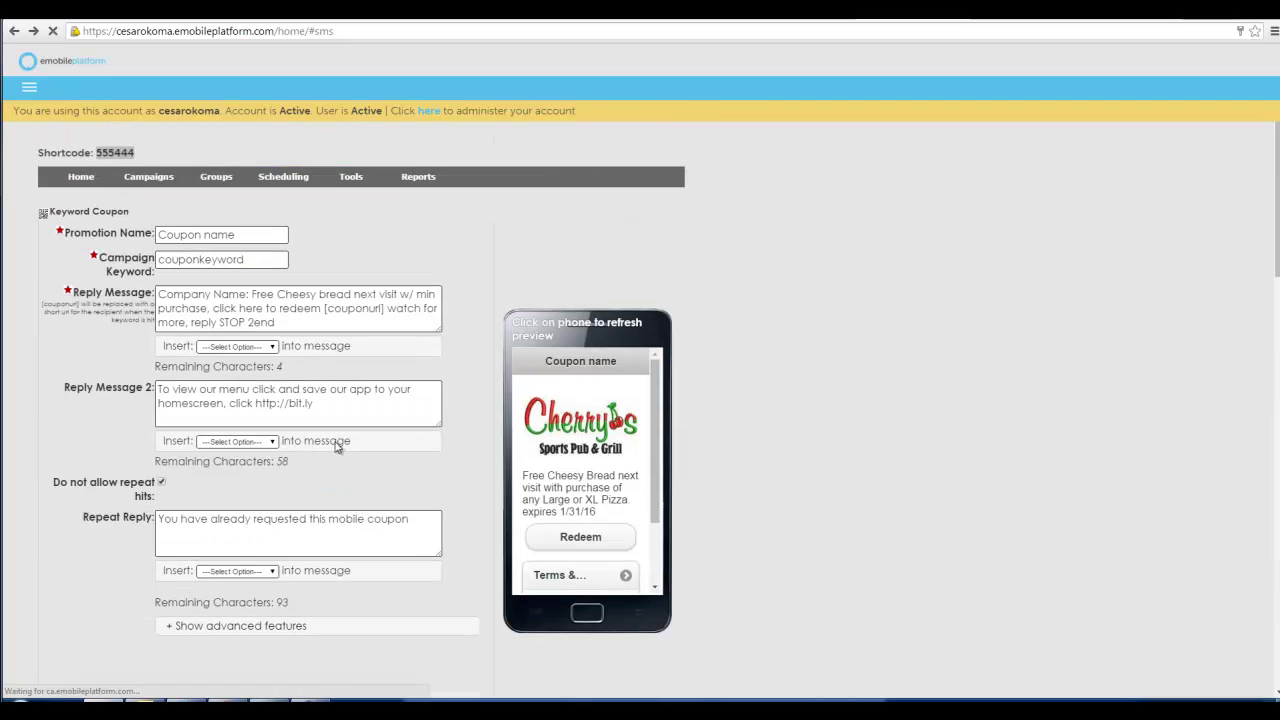
left_click(29, 88)
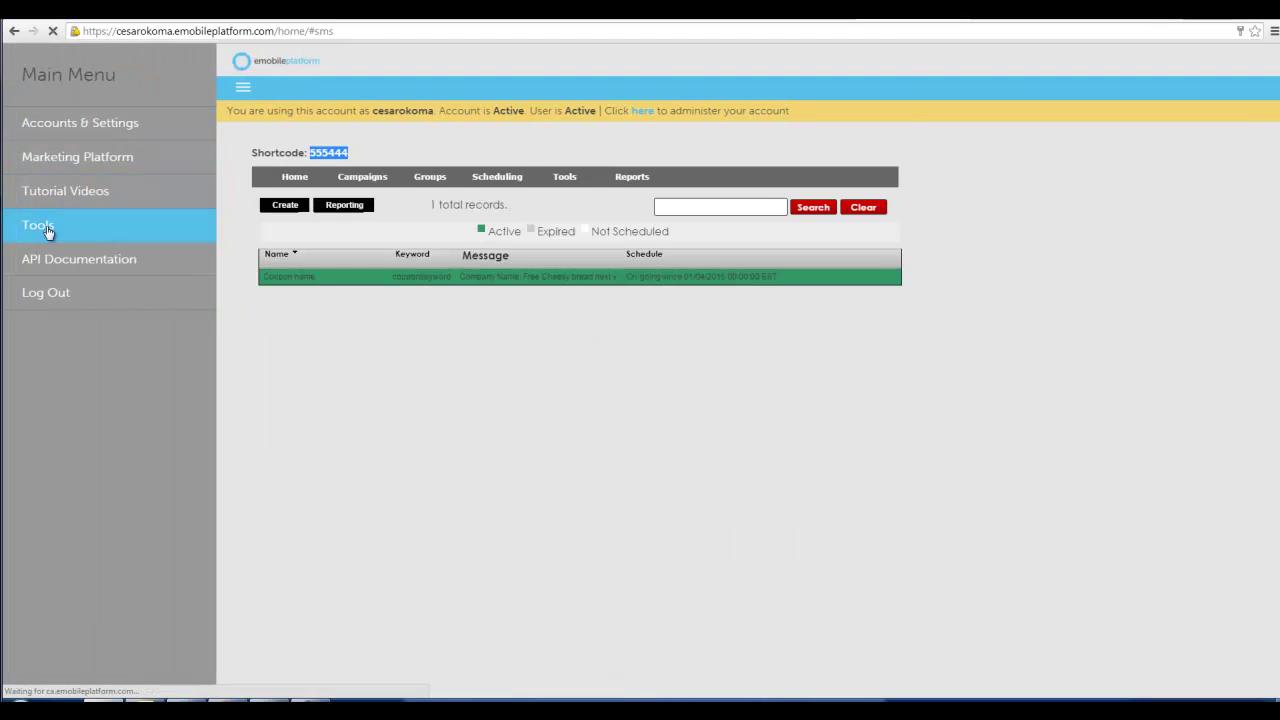
left_click(47, 229)
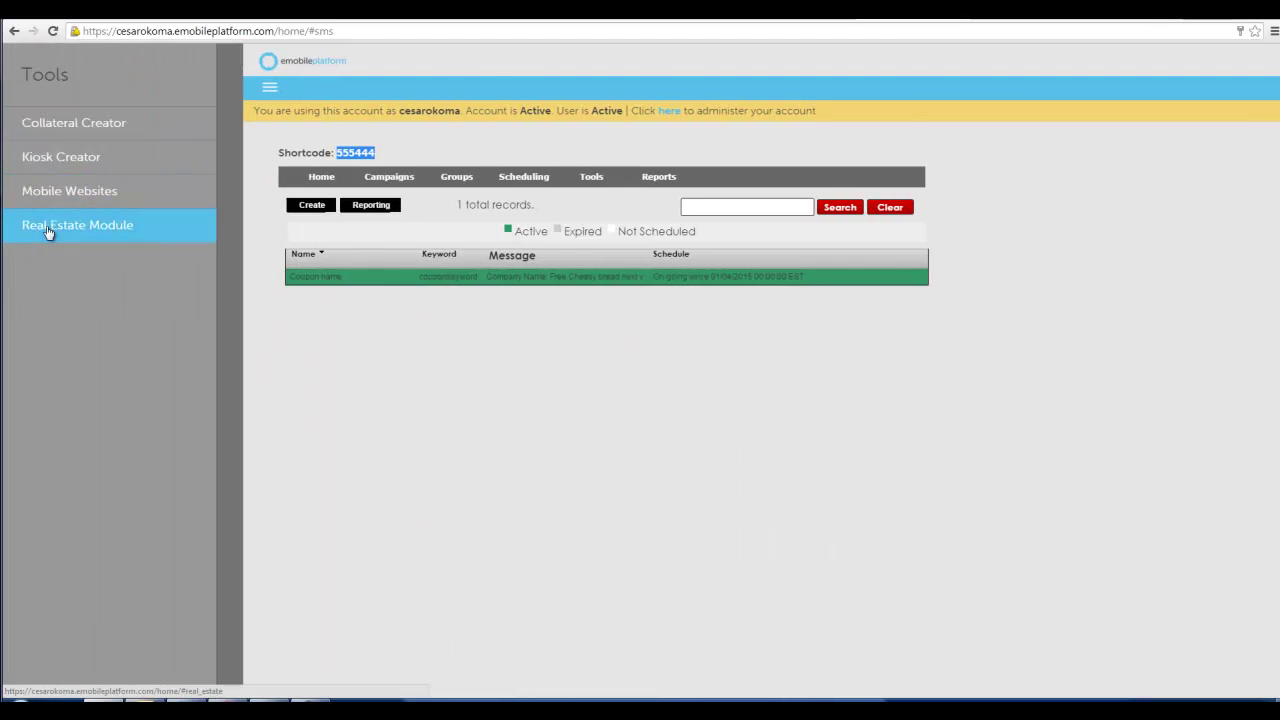
left_click(70, 159)
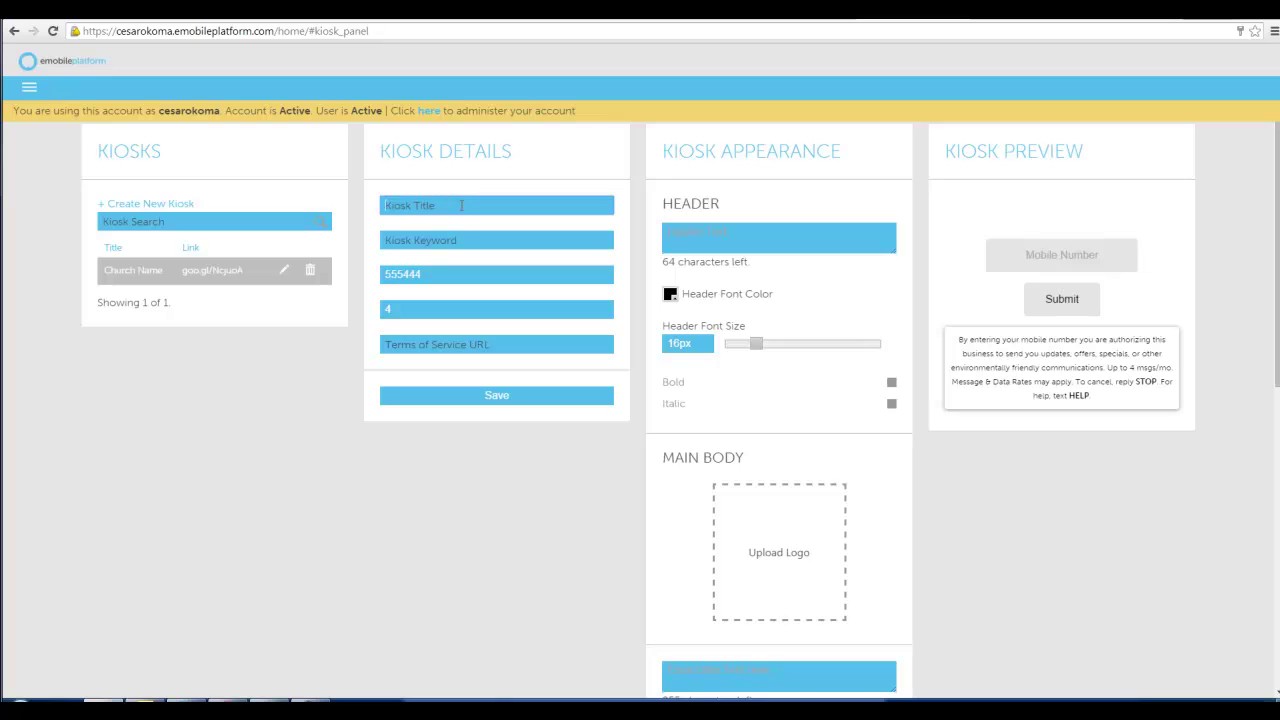
- Title the kiosk 'company name' with keyword 'companykeyword' on shortcode 555444 and save
type("company name")
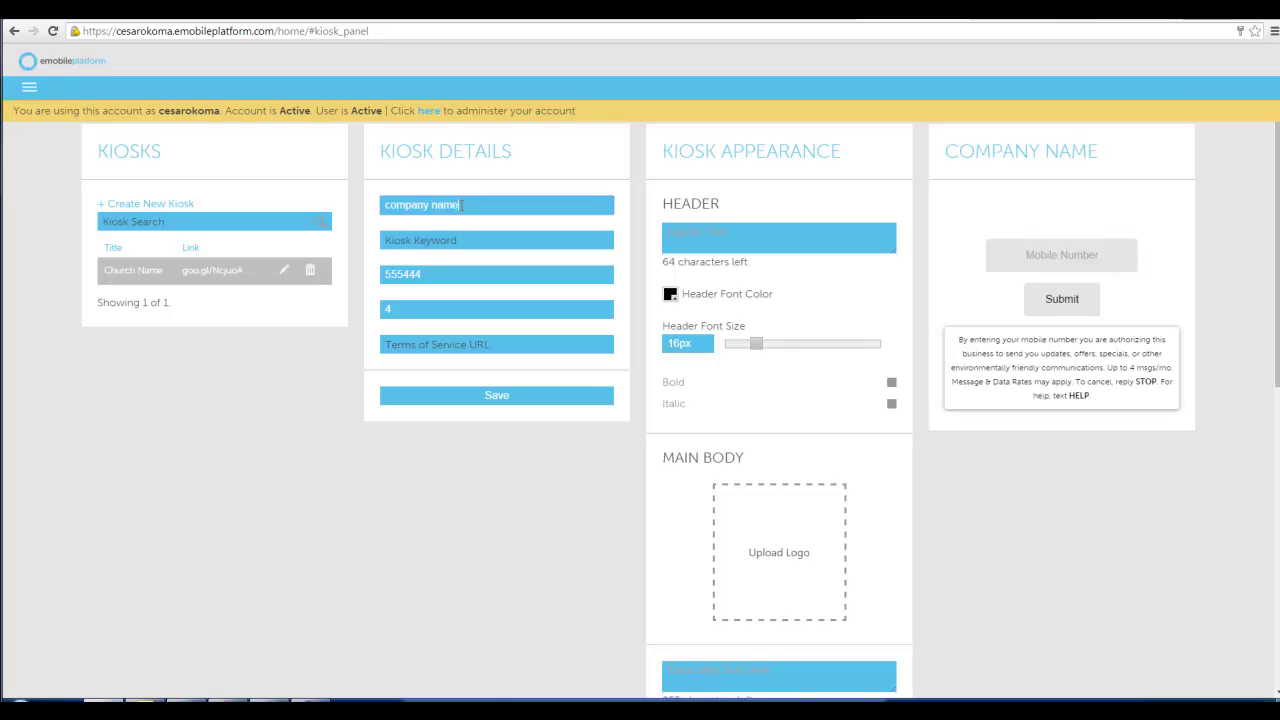
key("Tab")
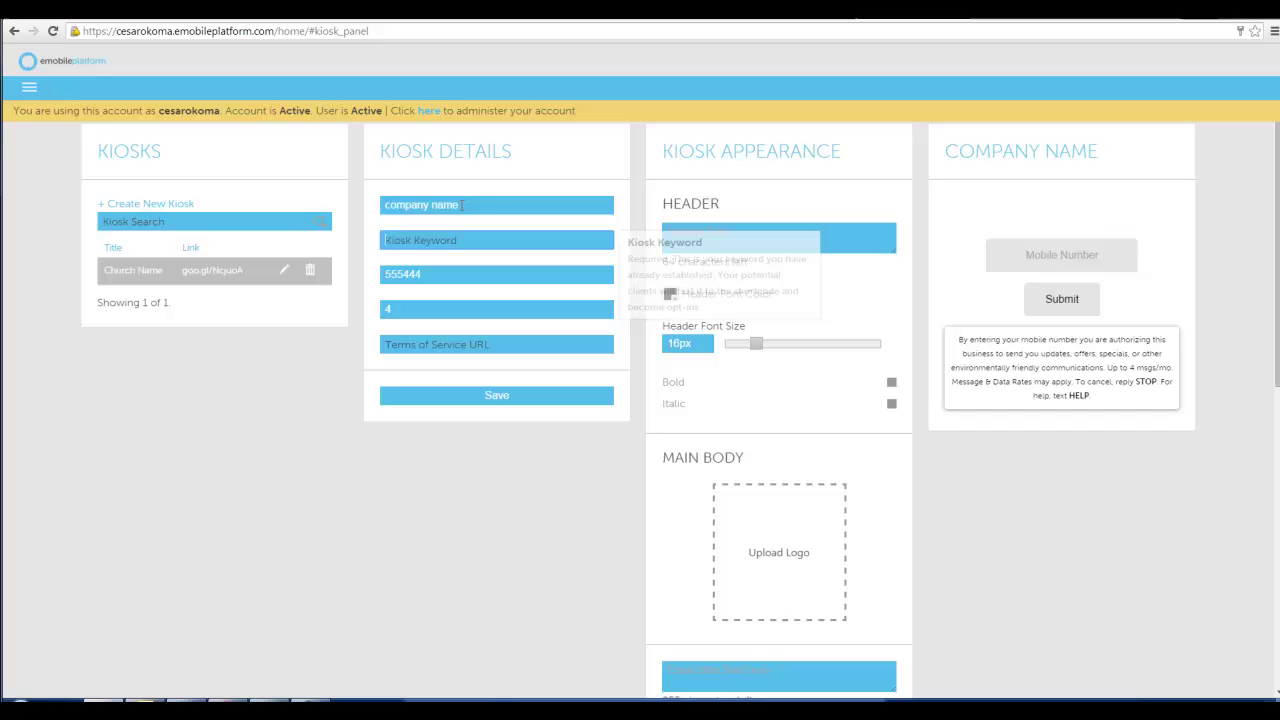
type("comp")
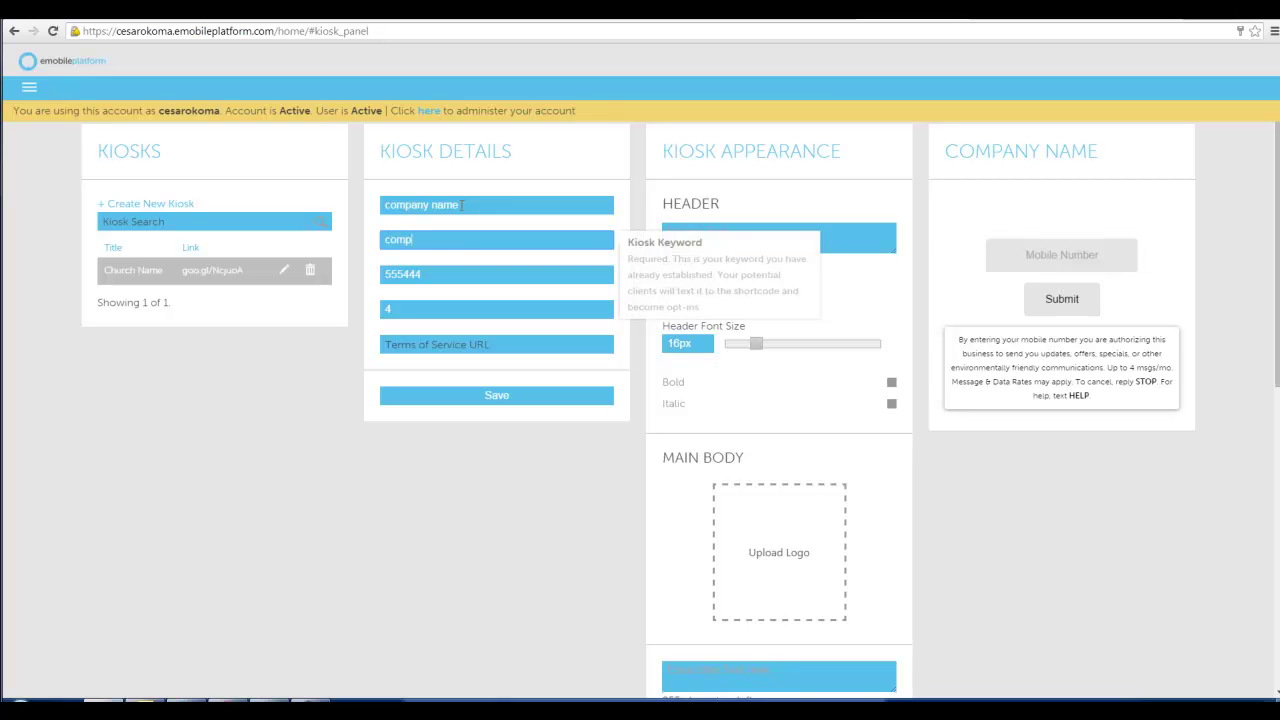
type("anykeyword")
key("Tab")
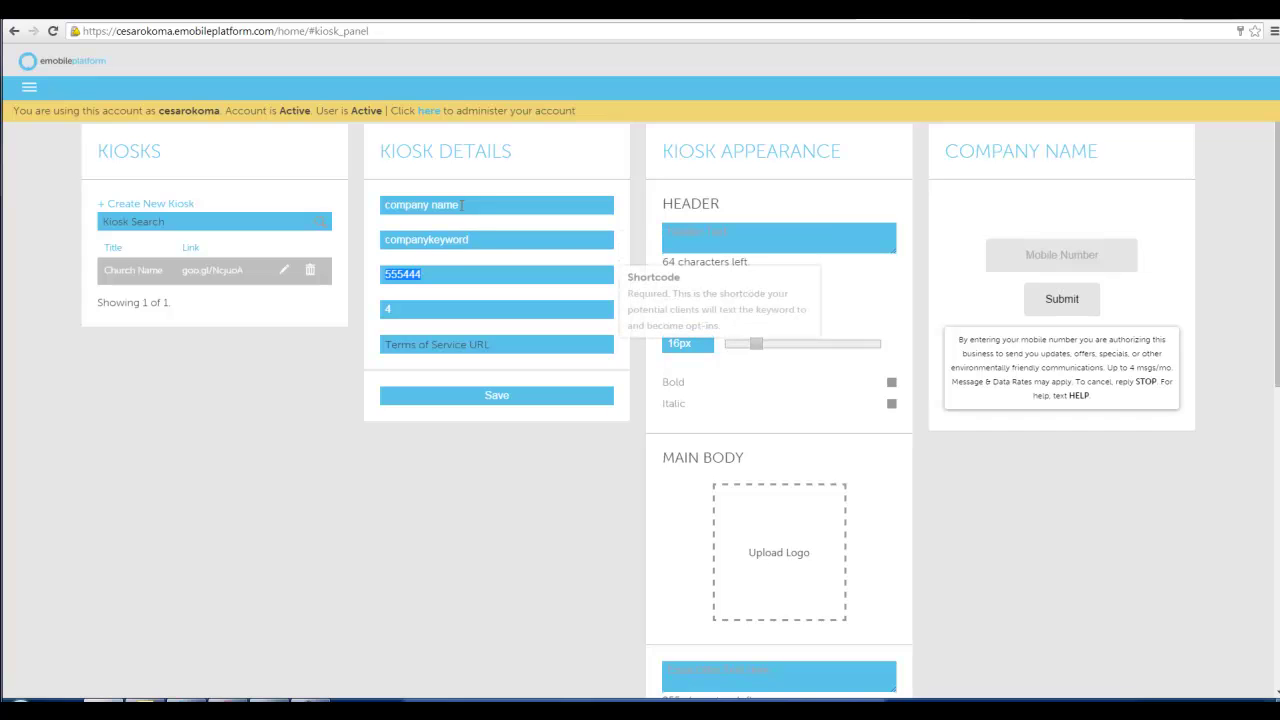
left_click(515, 396)
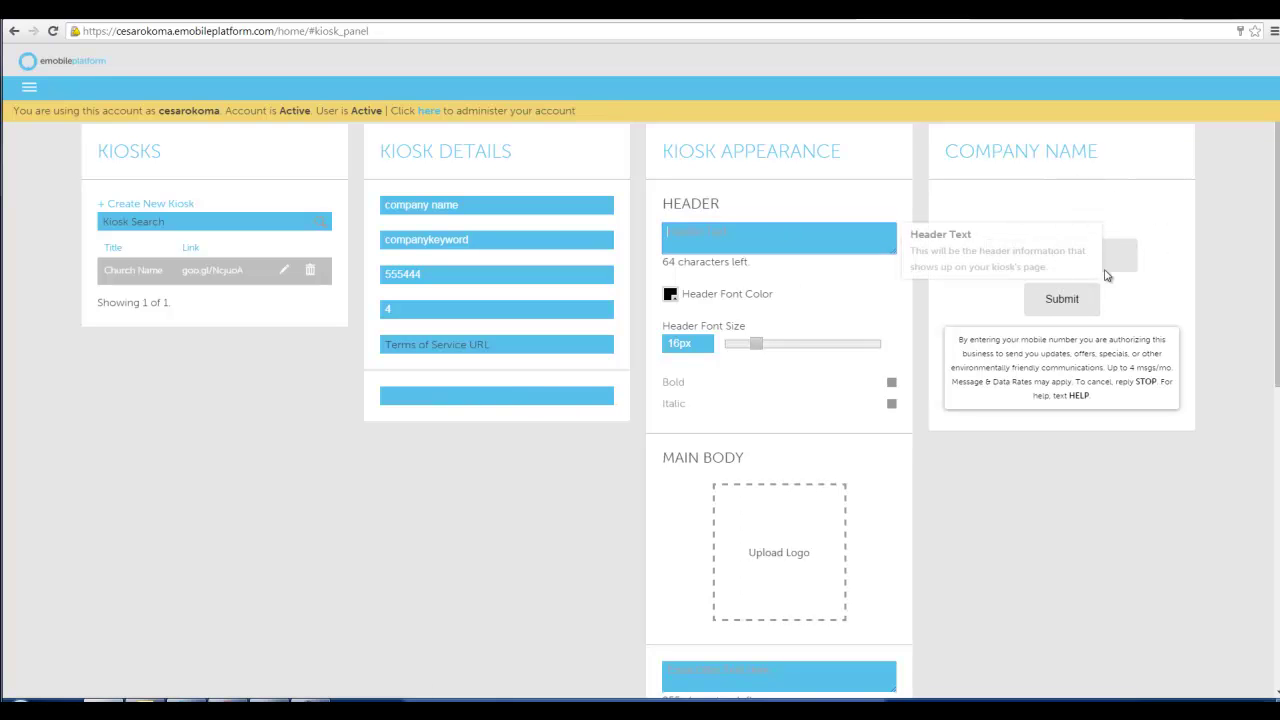
left_click(759, 244)
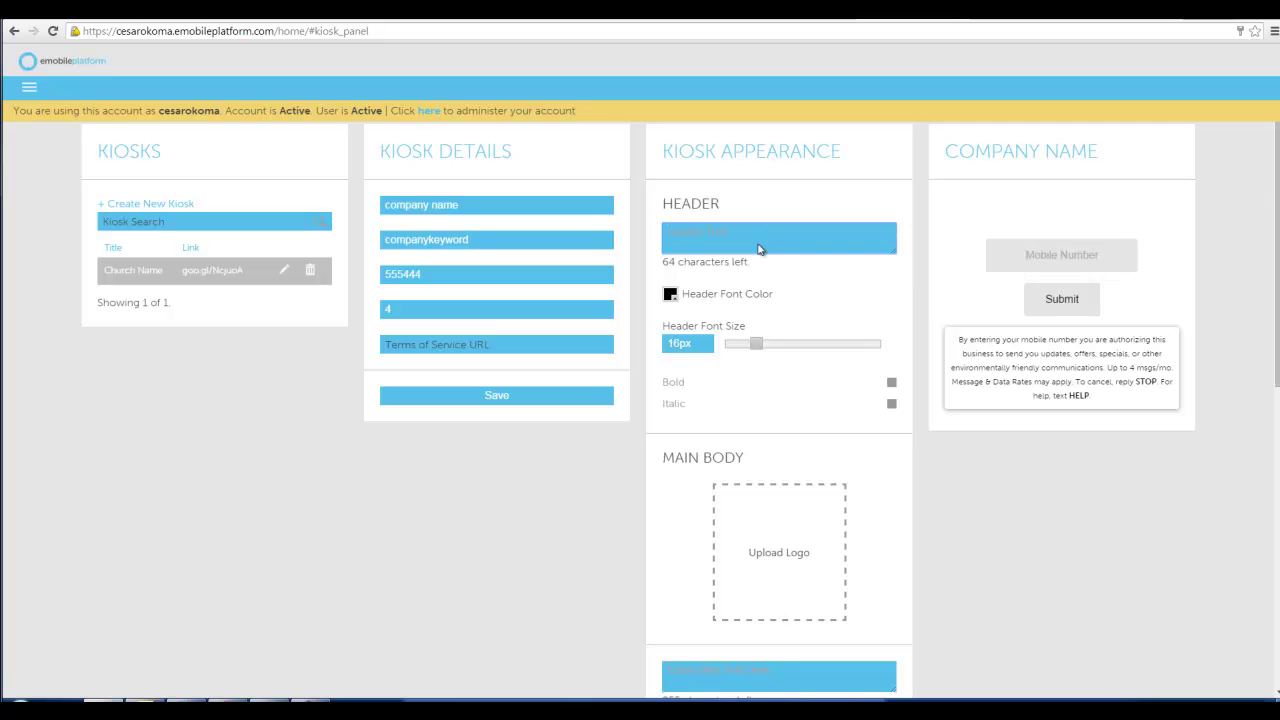
- Upload 10410067-coffee-beanery.jpeg as the kiosk logo
scroll(786, 343, "down", 2)
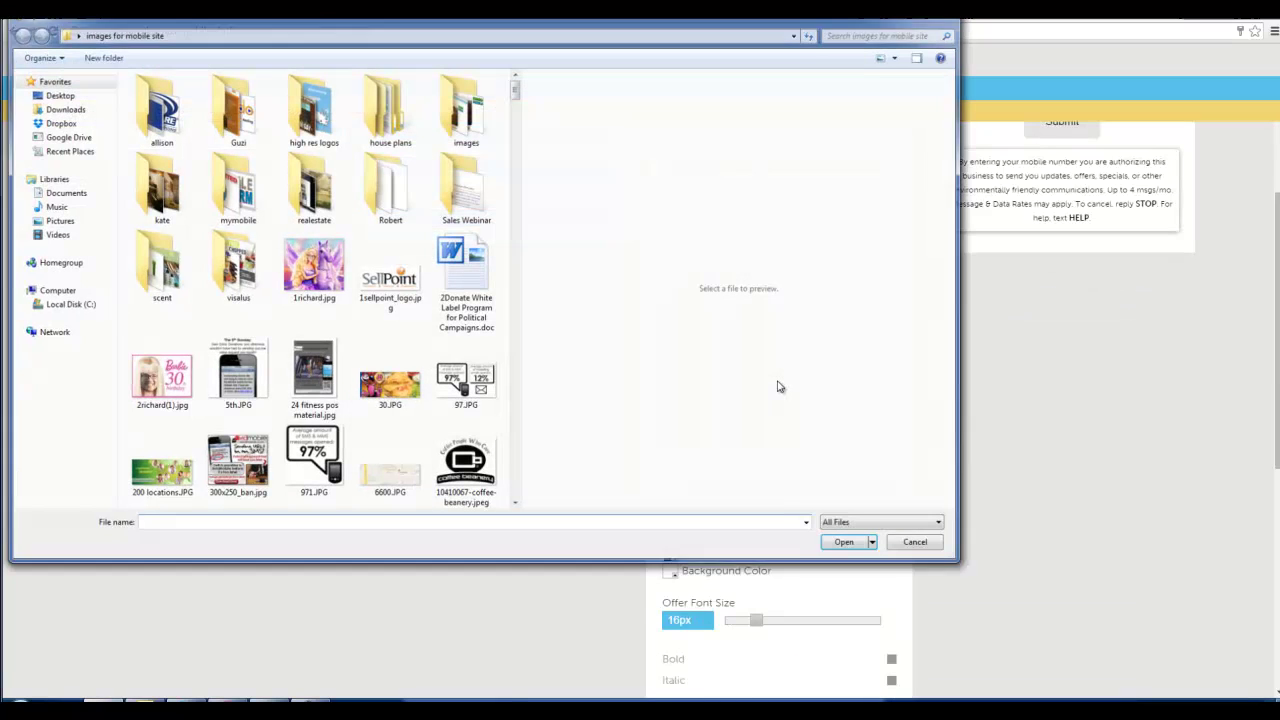
left_click(465, 465)
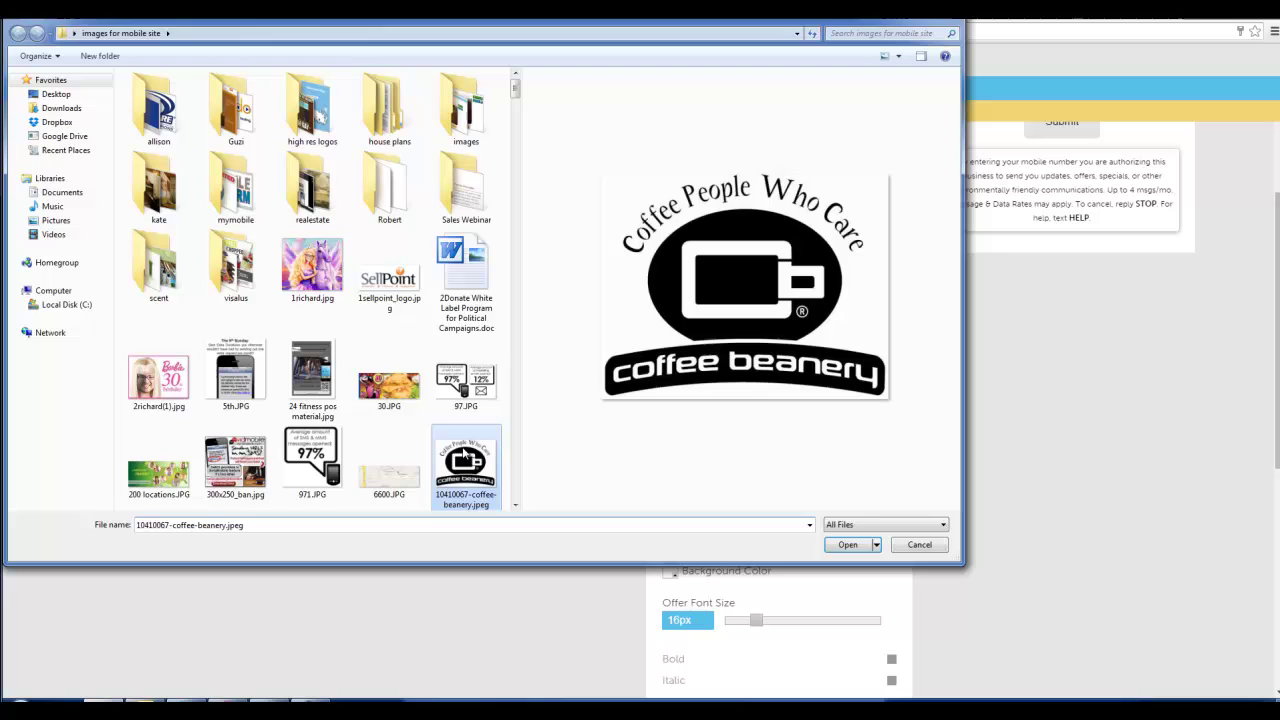
left_click(847, 544)
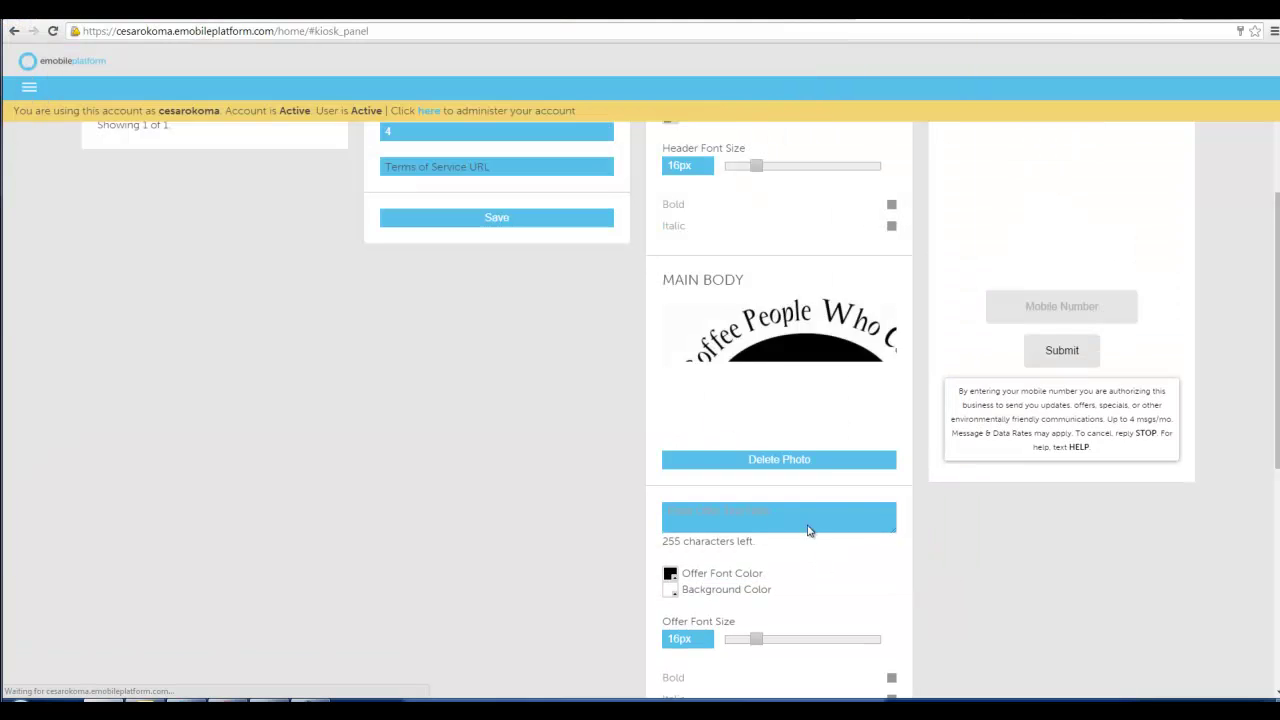
- Set the offer text 'Type in your mobile number below to get a FREE Coffee next visit!' at 18px
scroll(727, 532, "down", 1)
scroll(727, 532, "down", 4)
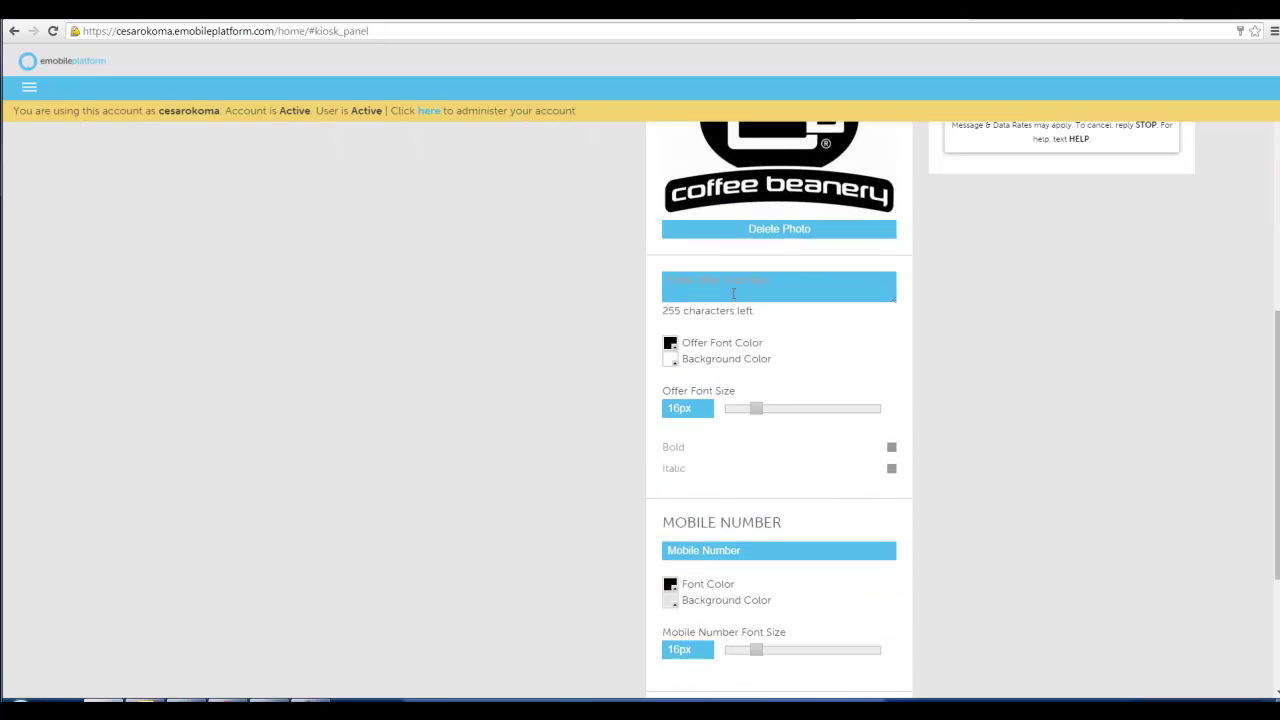
mouse_move(903, 323)
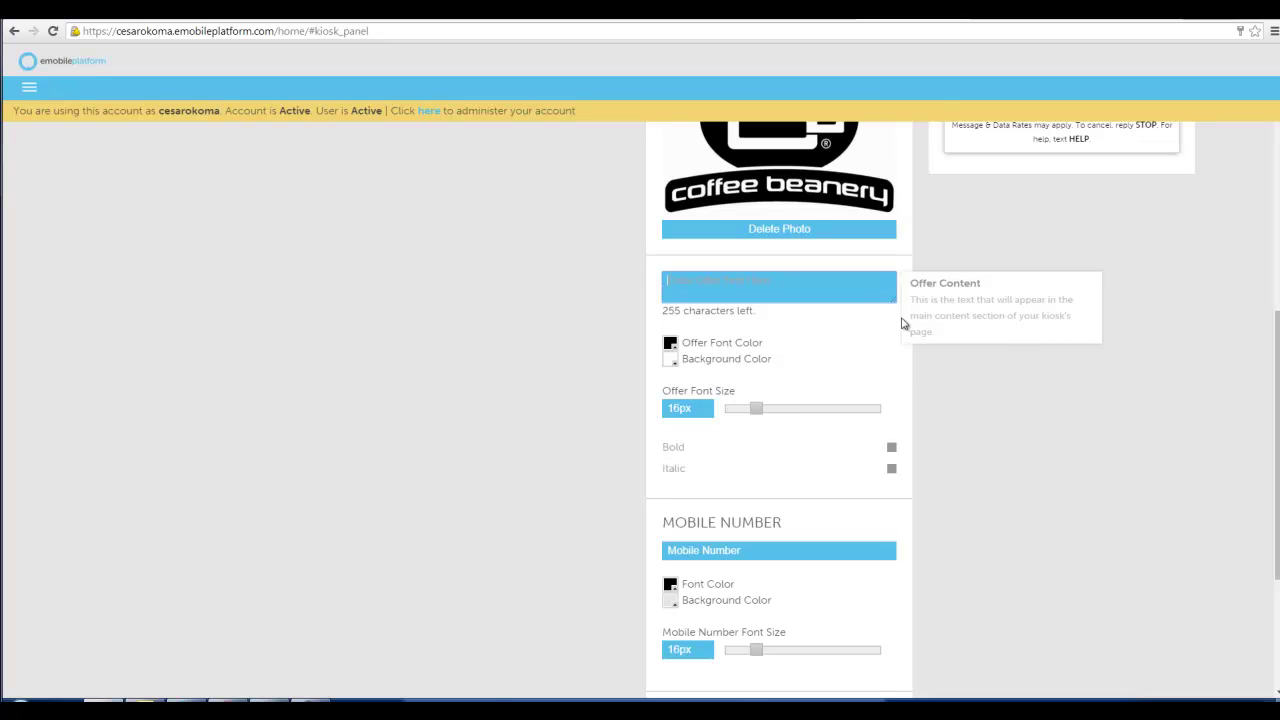
type("Type in your mobile number below to get a FREE Coffee next visit!")
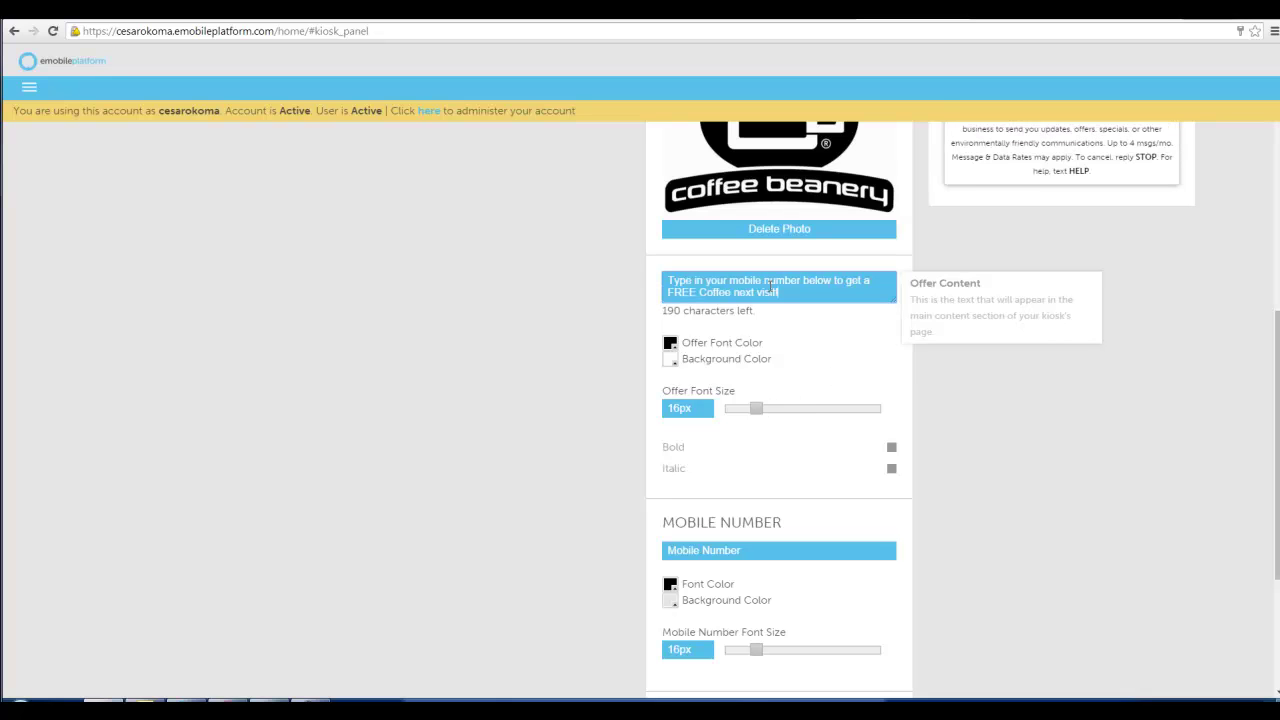
left_click_drag(757, 411, 764, 409)
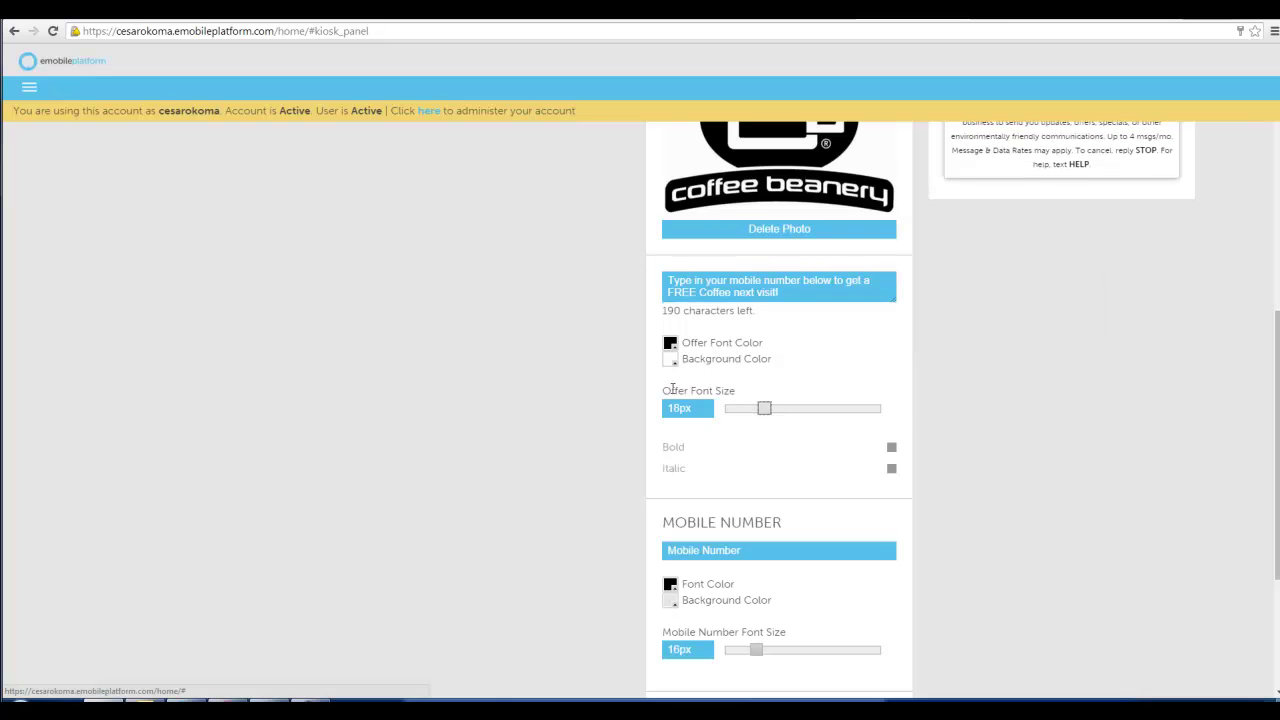
scroll(626, 408, "up", 4)
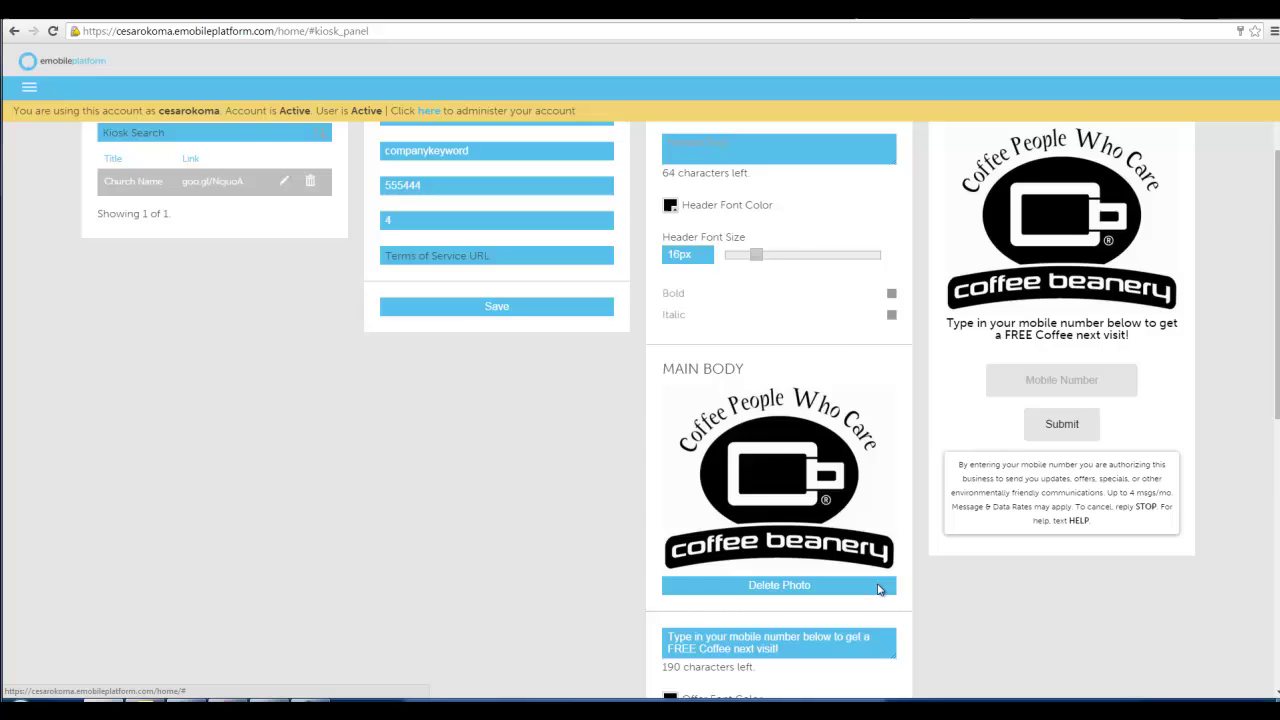
scroll(883, 609, "down", 2)
scroll(775, 610, "down", 5)
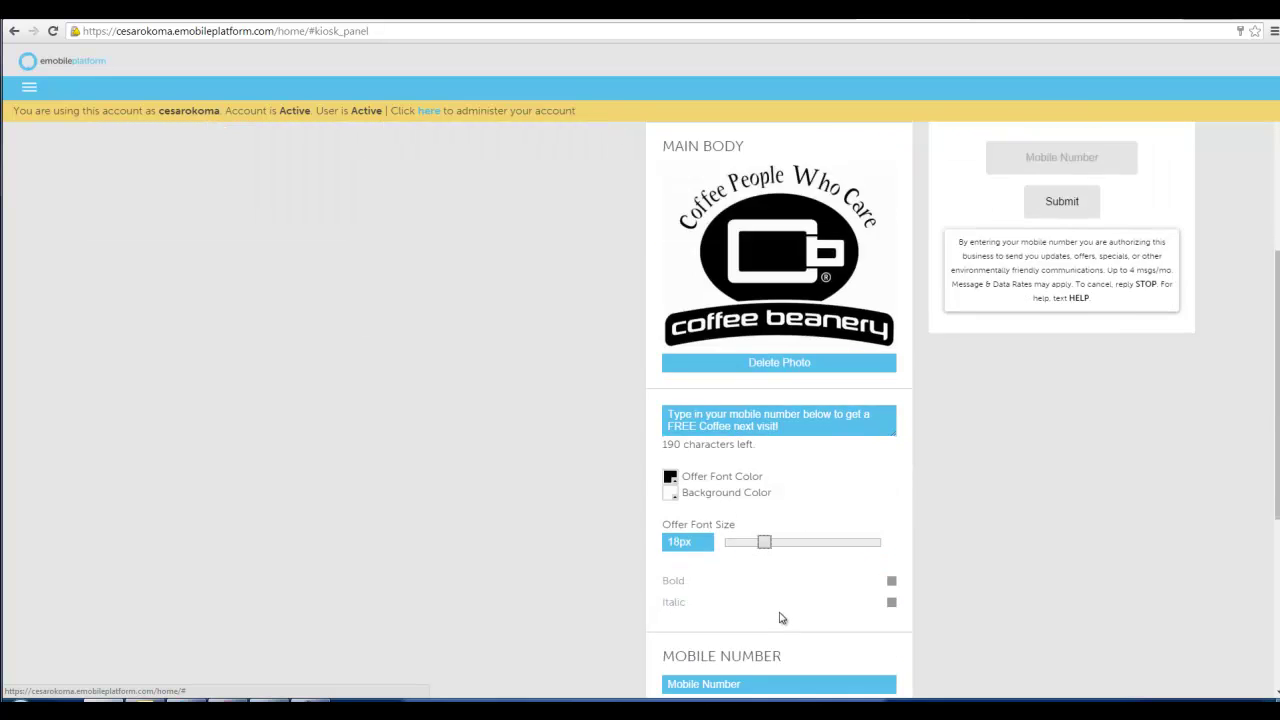
left_click(784, 677)
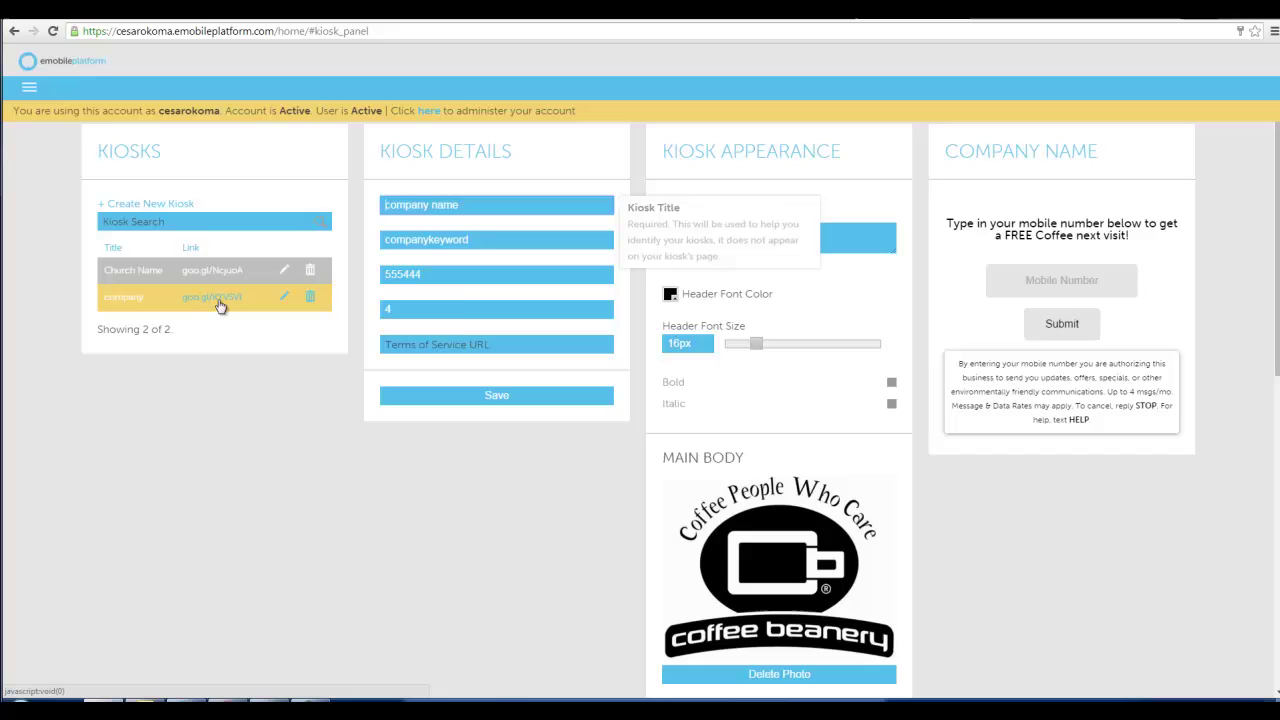
left_click(214, 298)
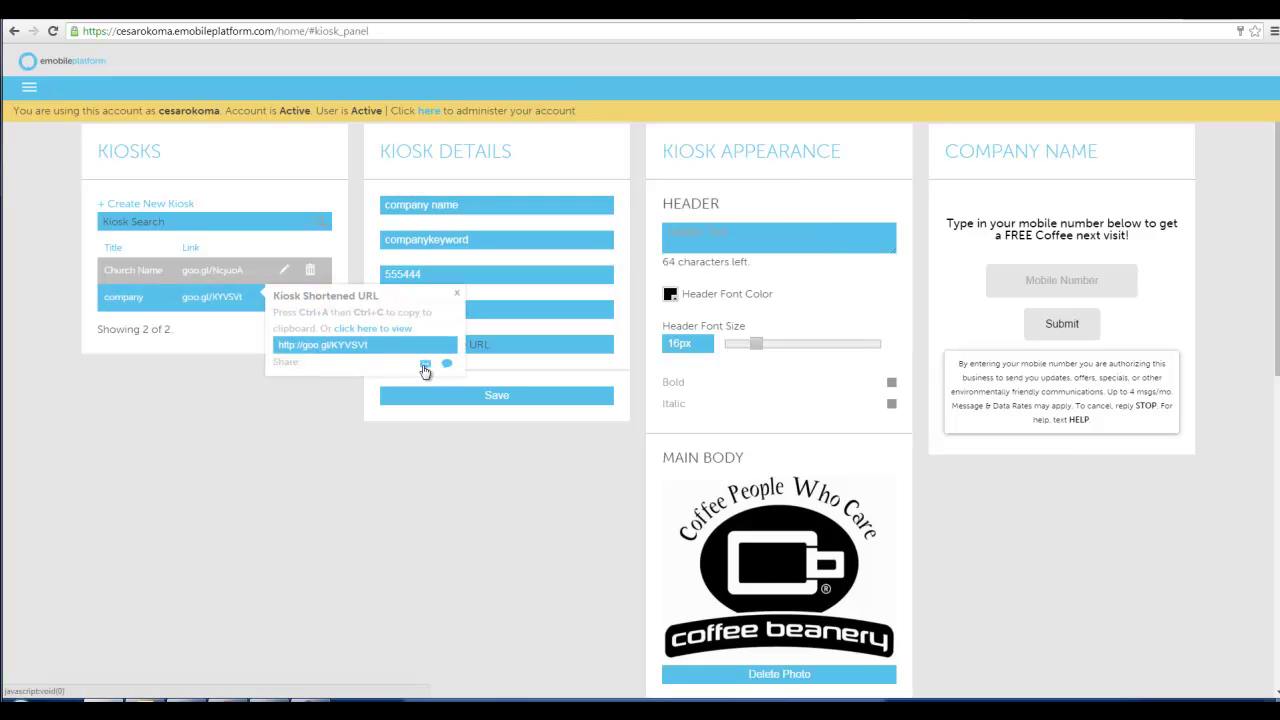
left_click_drag(370, 345, 229, 350)
key("ctrl+c")
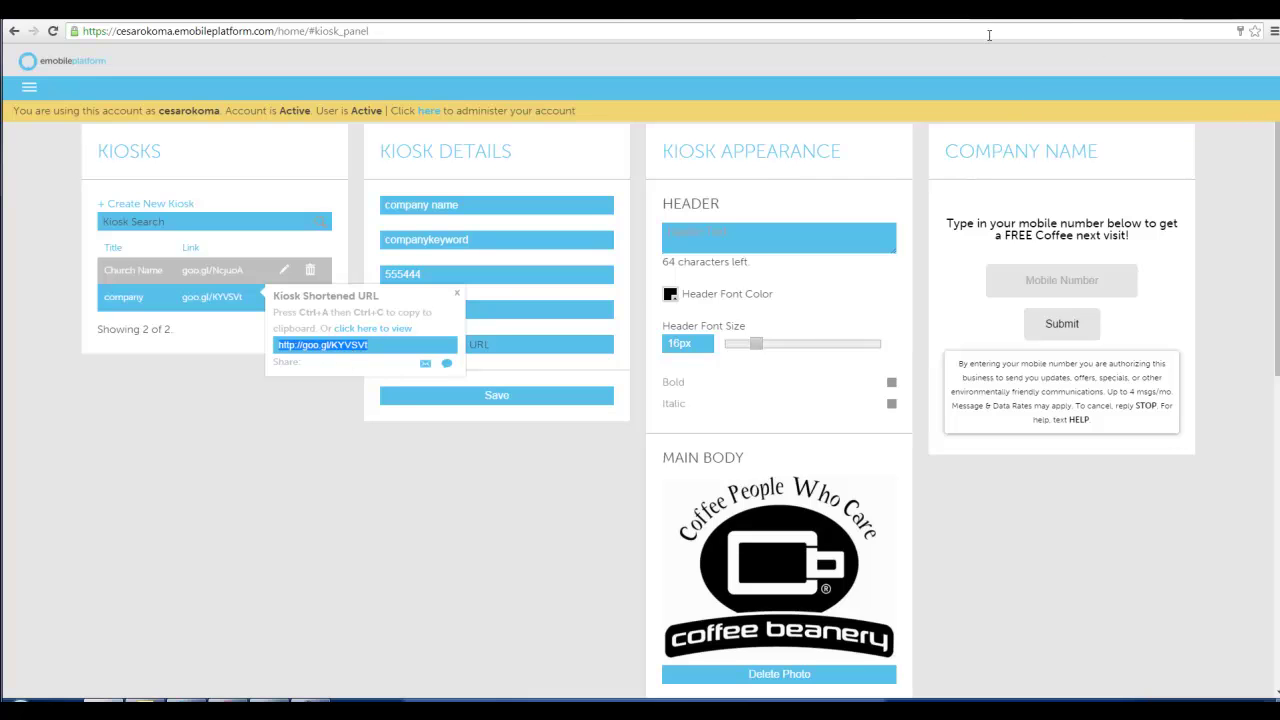
key("ctrl+t")
key("ctrl+v")
key("Return")
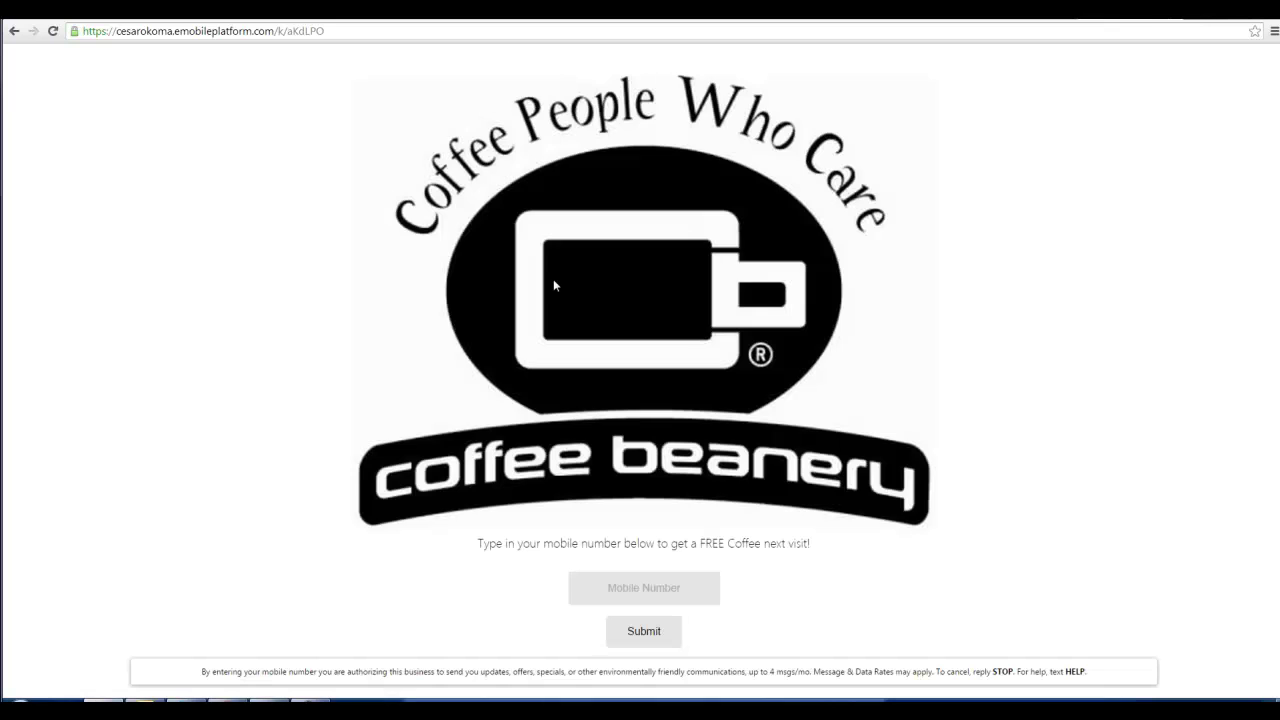
- Put the cursor in the live kiosk page's Mobile Number field
left_click(634, 589)
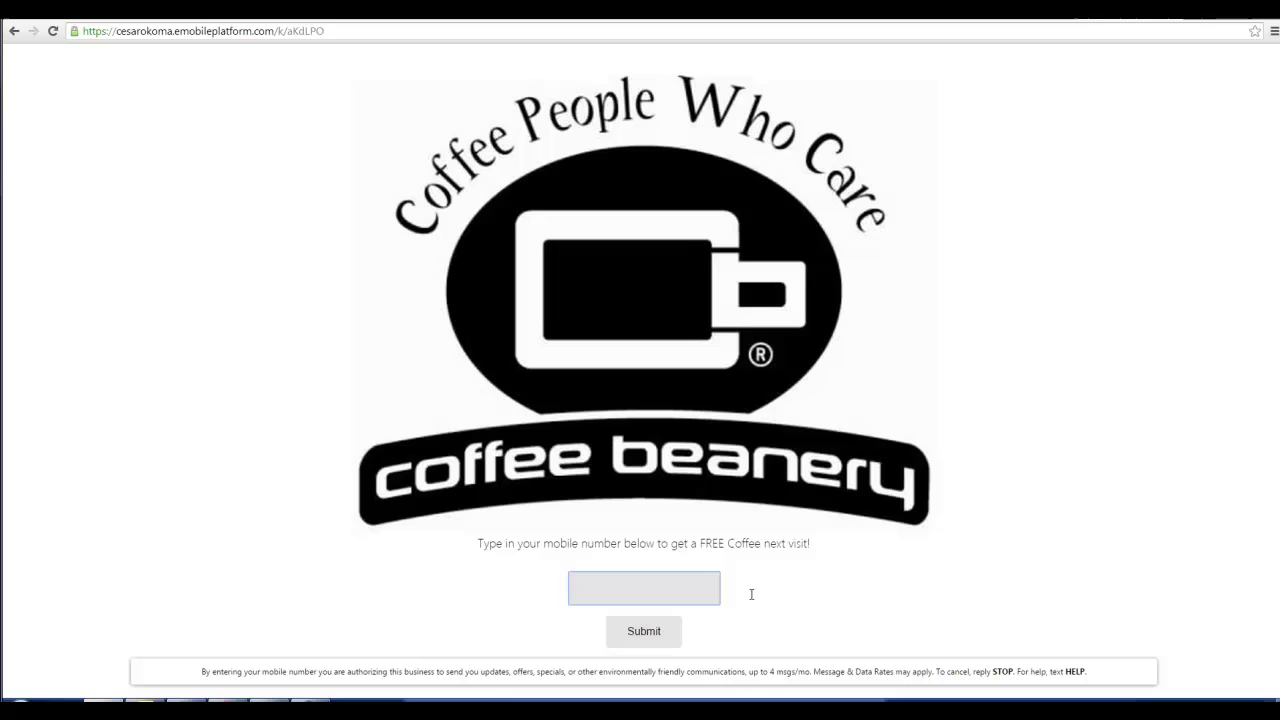